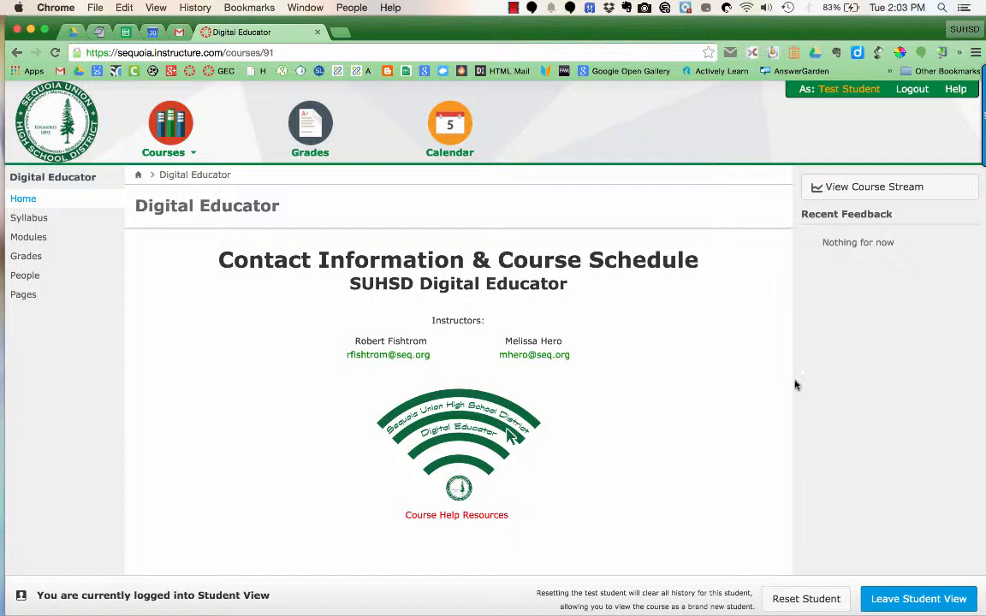
# Step: Open the SUHSD Digital Educator Portfolio Submission assignment from Module 8 in the course modules
pyautogui.click(60, 242)
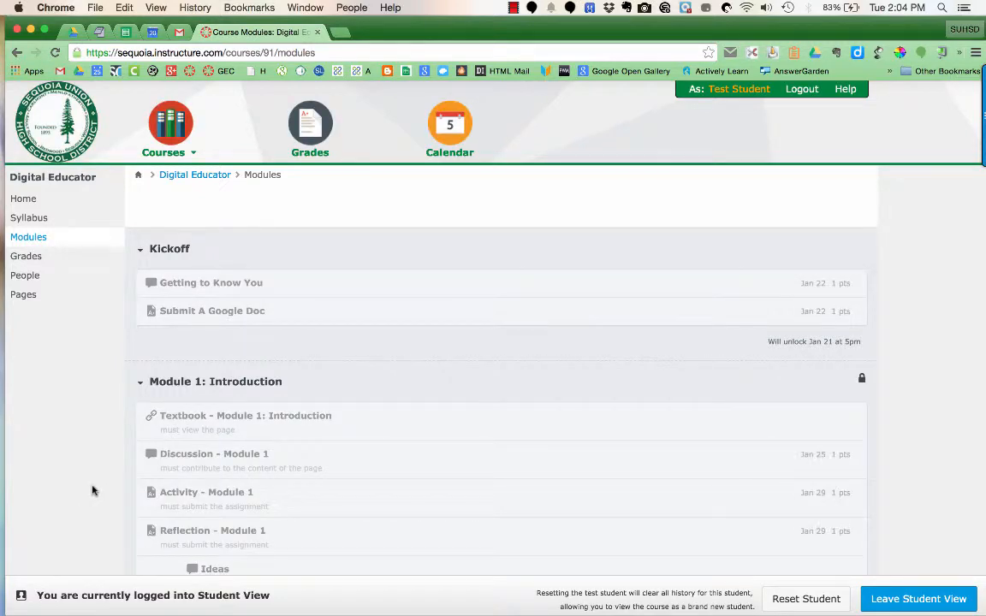
pyautogui.scroll(-15, 92, 490)
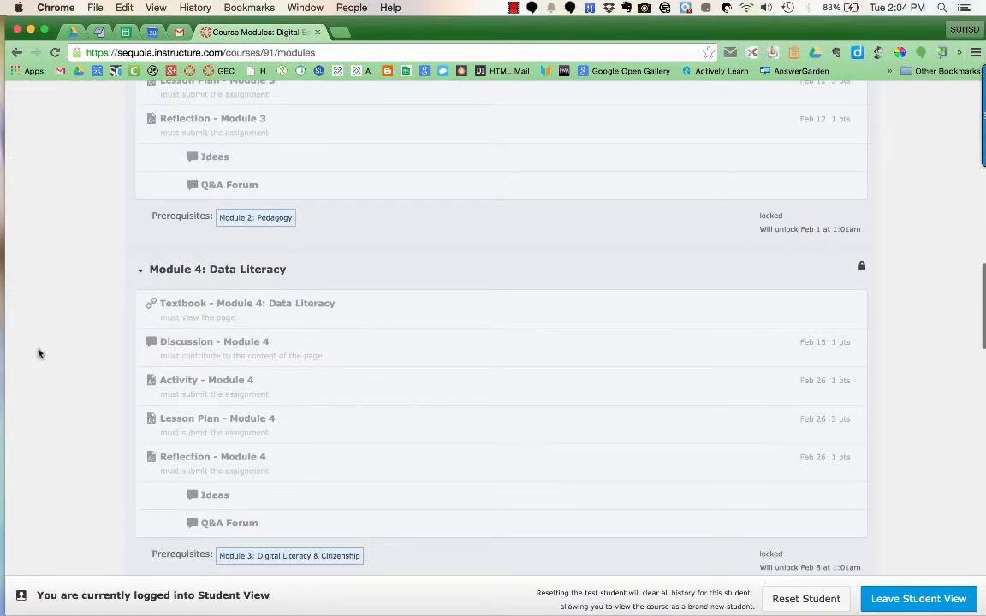
pyautogui.scroll(-15, 43, 316)
pyautogui.scroll(-10, 52, 368)
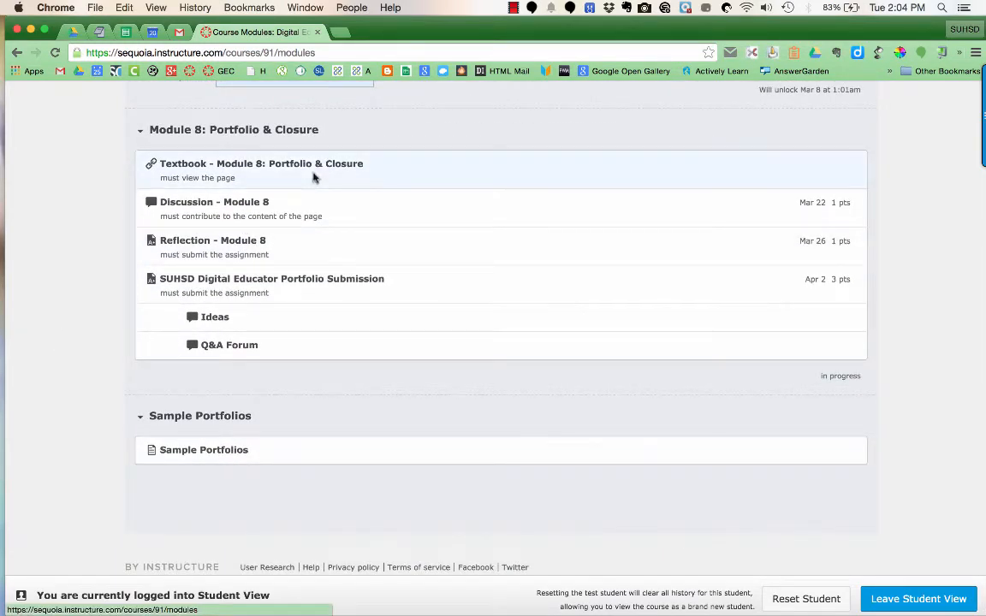
pyautogui.click(308, 280)
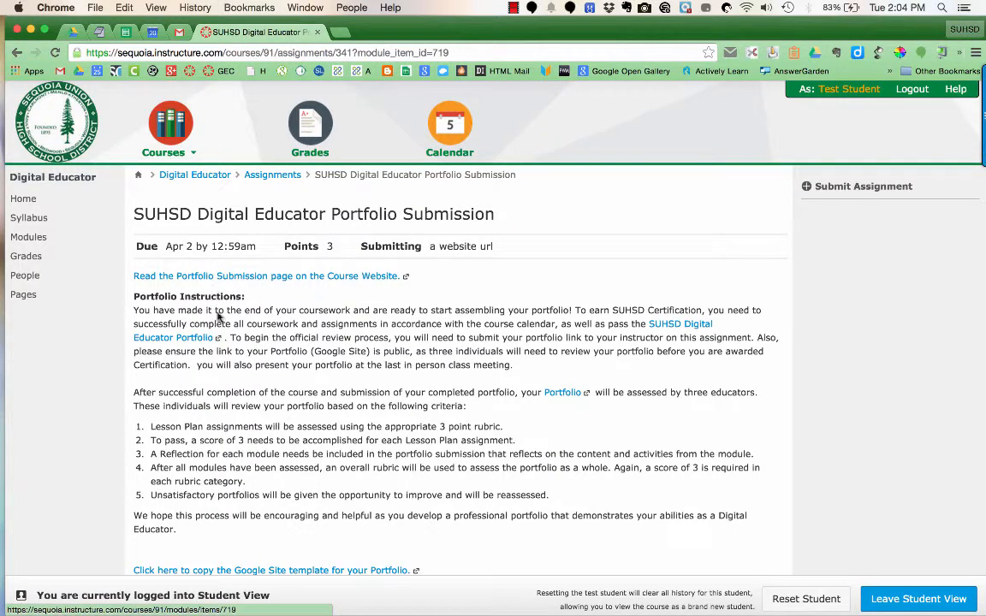
# Step: Open the Google Site portfolio template linked in the assignment instructions and start a new site from it
pyautogui.scroll(-2, 218, 520)
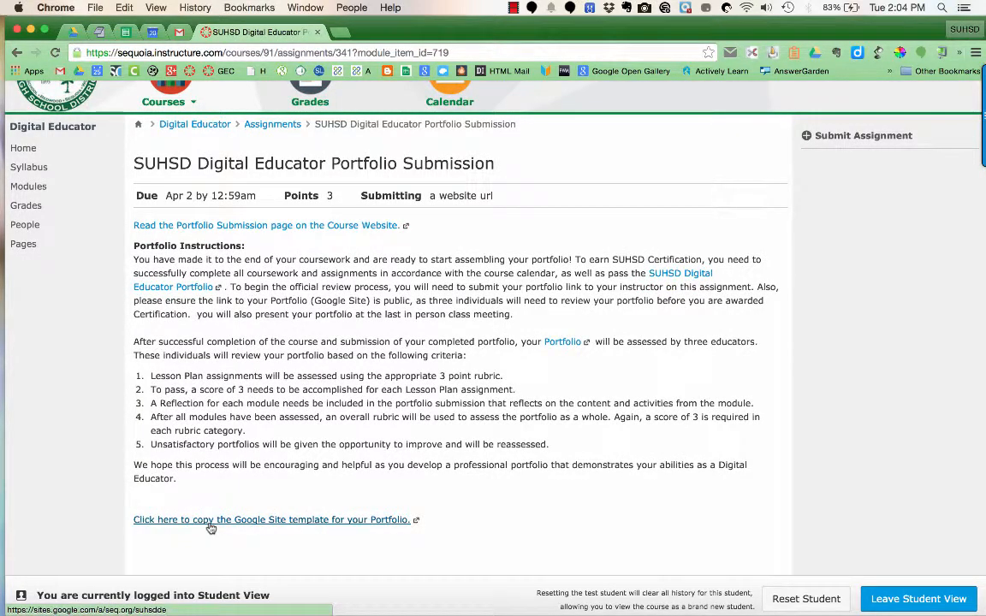
pyautogui.click(185, 521)
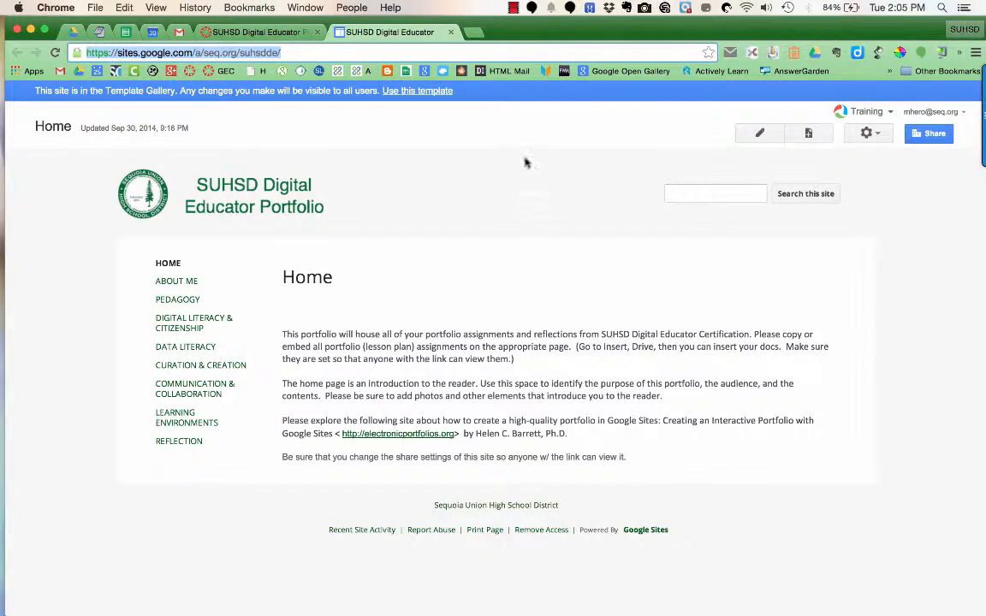
pyautogui.click(421, 96)
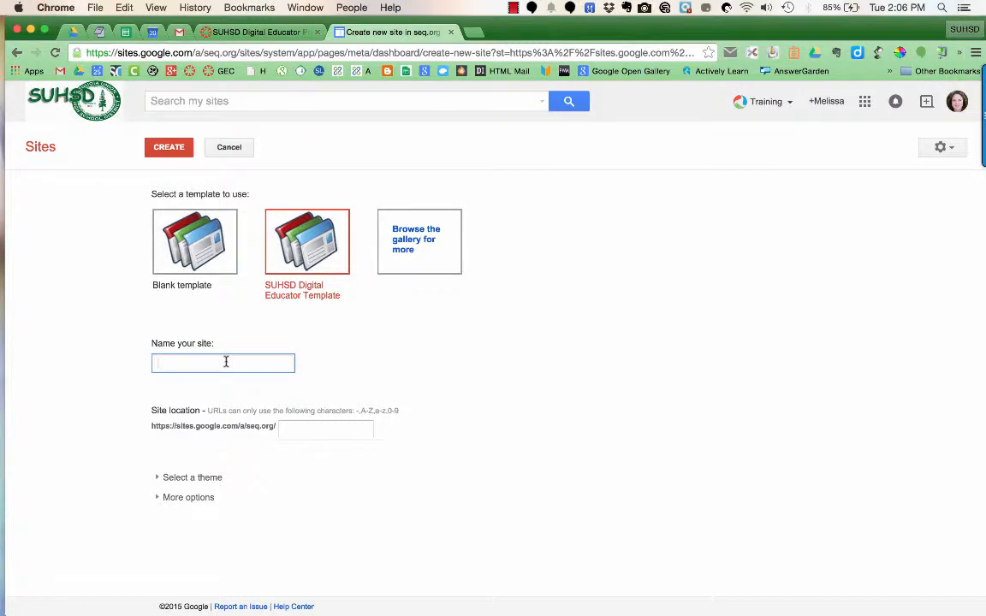
# Step: Name the new site with the owner's full name in possessive form followed by "Digital Educator Portfolio"
pyautogui.write("Melissa Hero's Digital ")
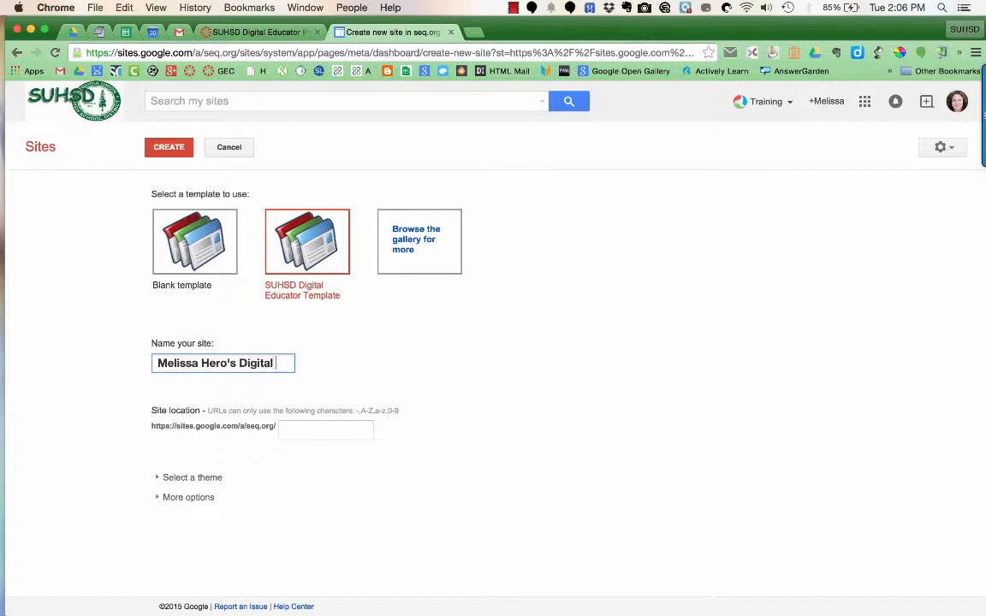
pyautogui.write('Educator')
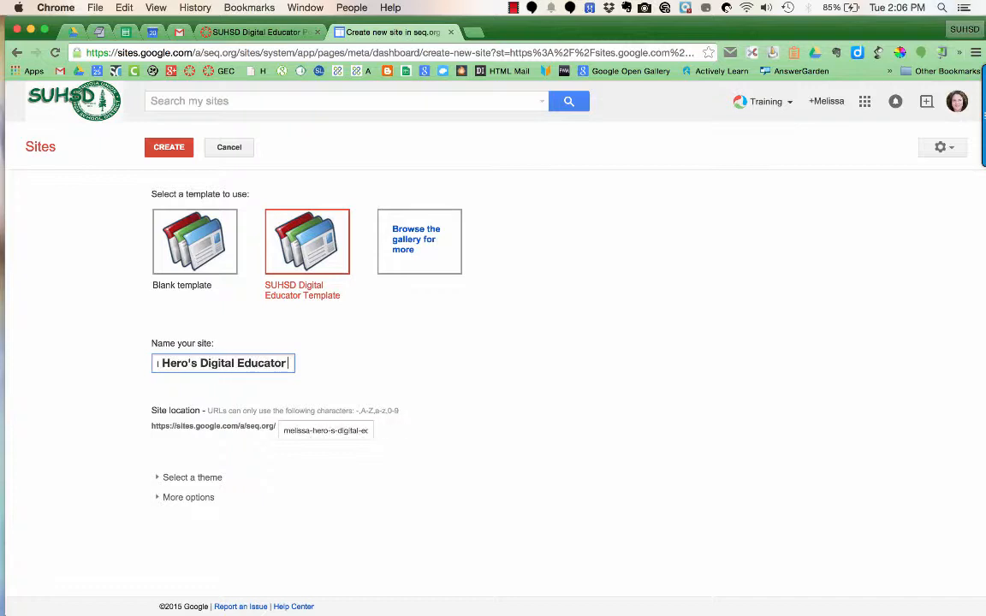
pyautogui.write(' Portfolio')
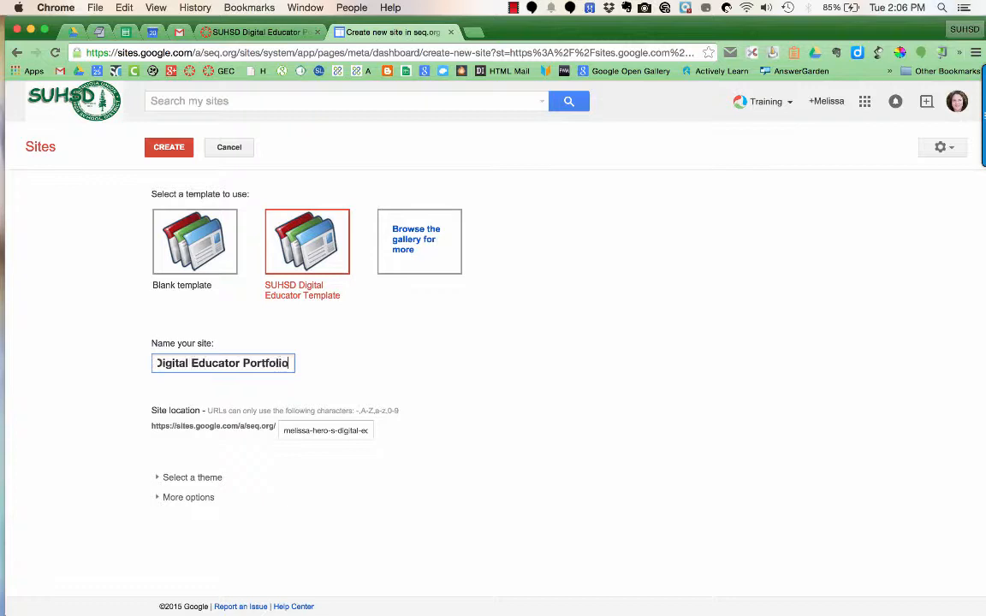
# Step: Replace the suggested site location with "DigitalEducator" plus the owner's surname and create the site
pyautogui.click(315, 431)
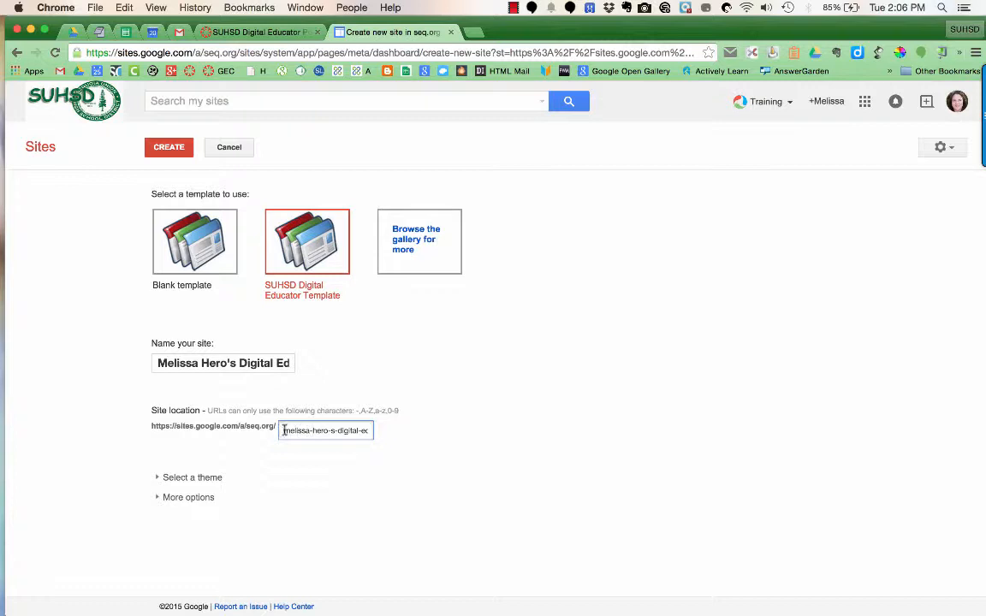
pyautogui.moveTo(282, 431); pyautogui.dragTo(402, 435)
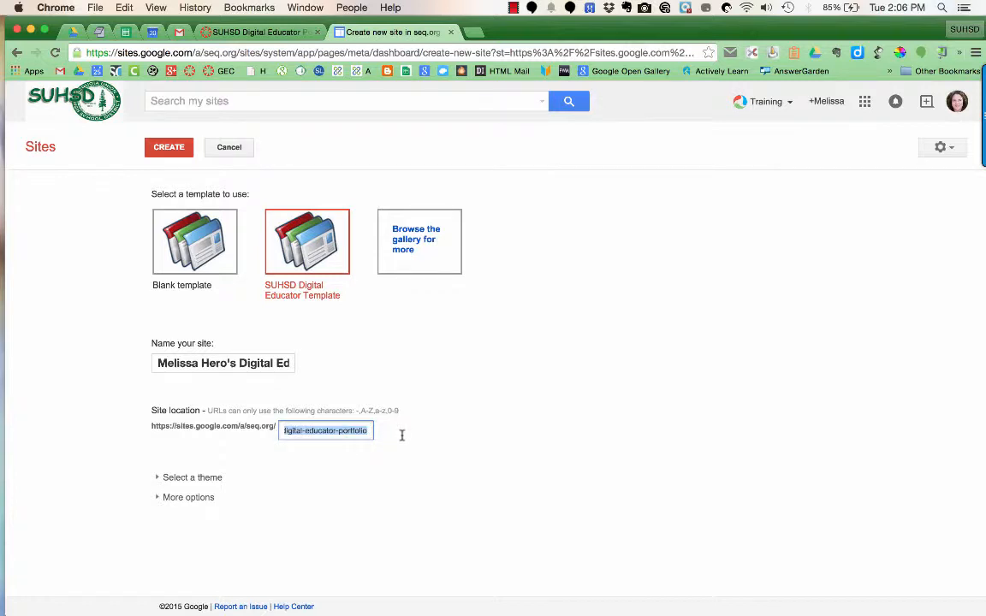
pyautogui.write('D')
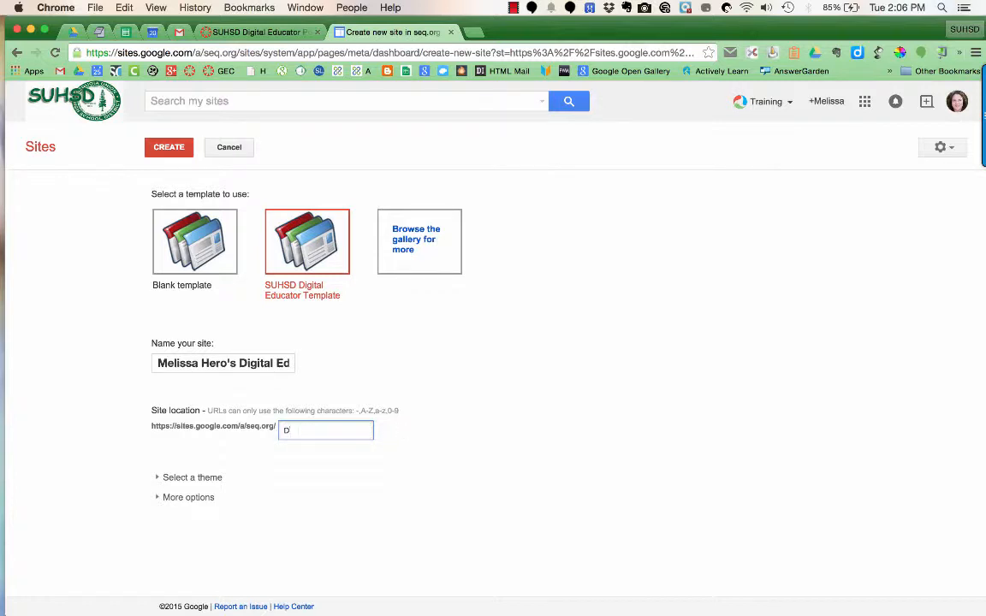
pyautogui.write('igitalEducatorHero')
pyautogui.click(165, 155)
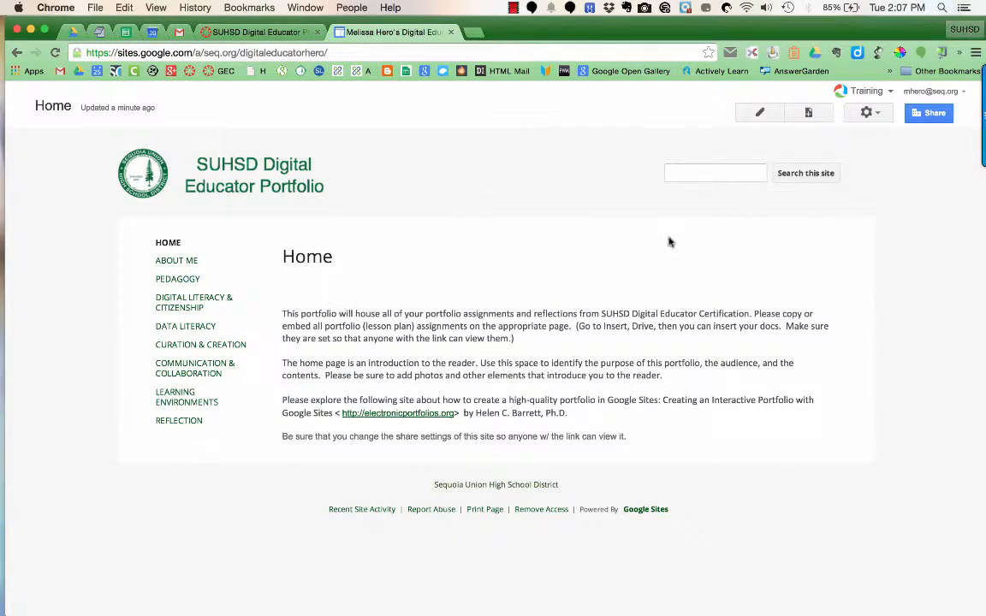
# Step: Replace the home page's title with the owner's full name and save the page
pyautogui.click(760, 114)
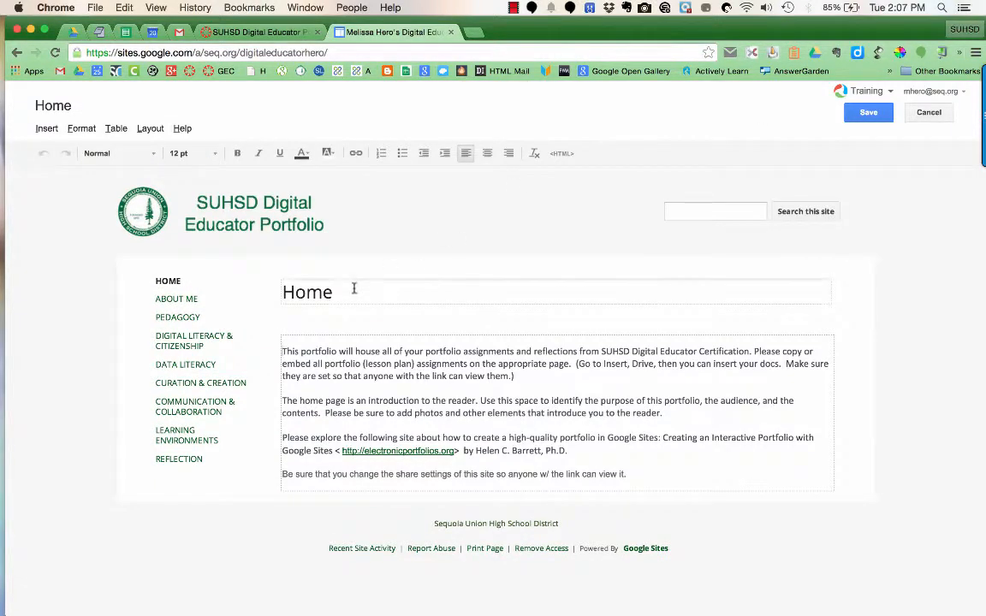
pyautogui.moveTo(336, 291); pyautogui.dragTo(268, 289)
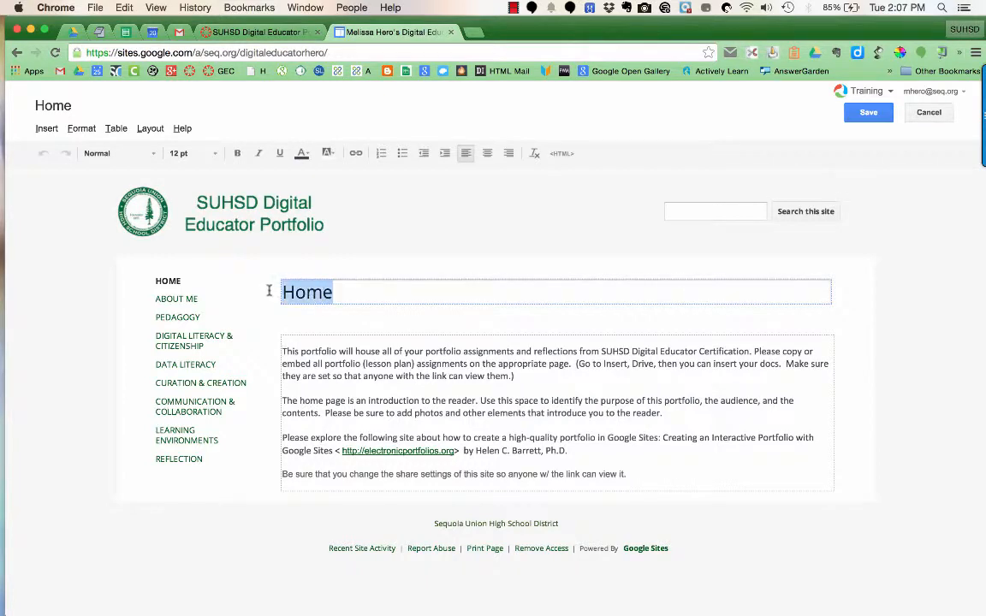
pyautogui.write('Melissa Hero')
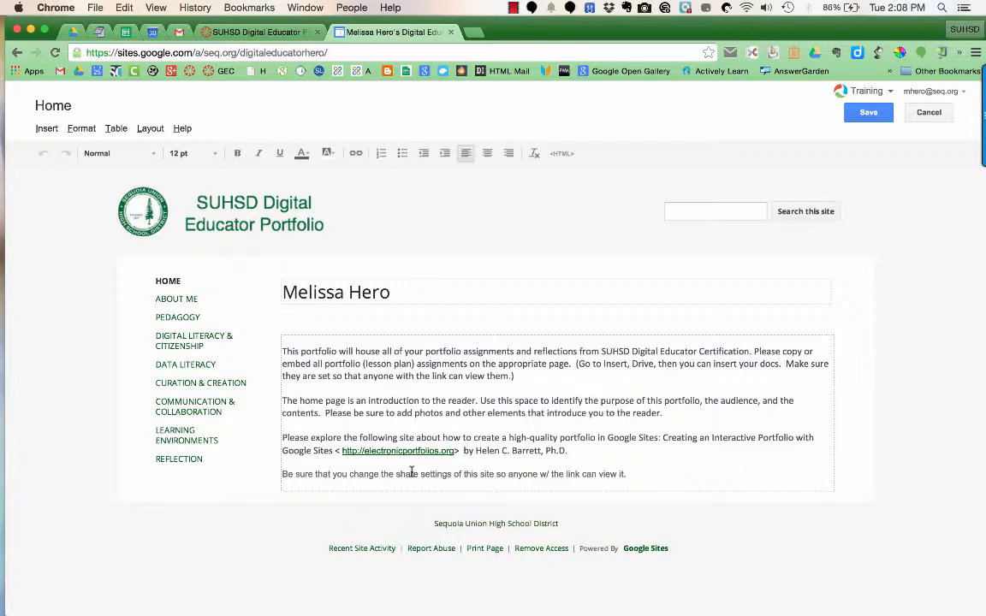
pyautogui.click(861, 117)
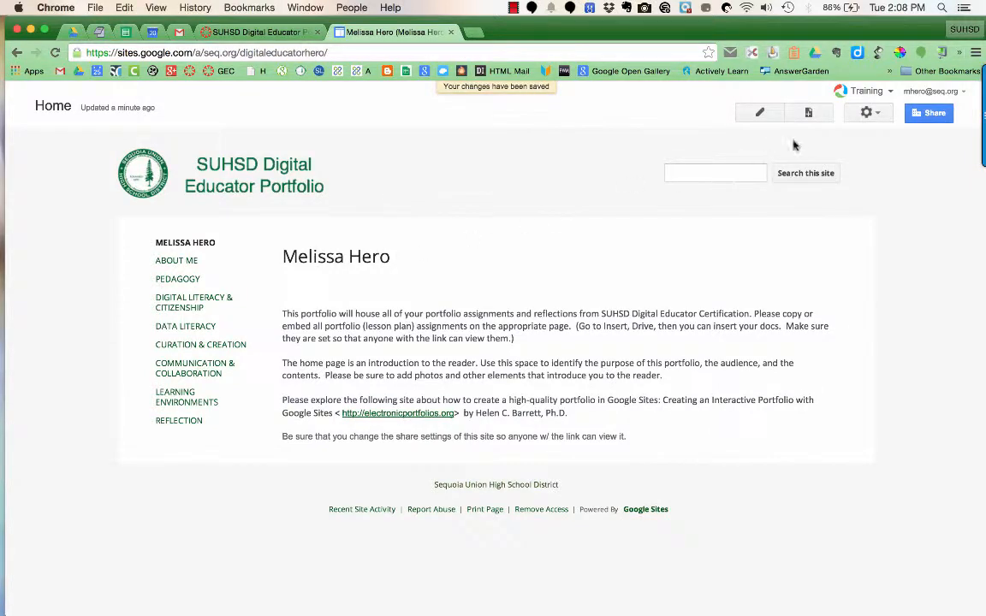
# Step: Change the site's sharing to "Anyone with the link" with view access, save it, and return to the site
pyautogui.click(932, 118)
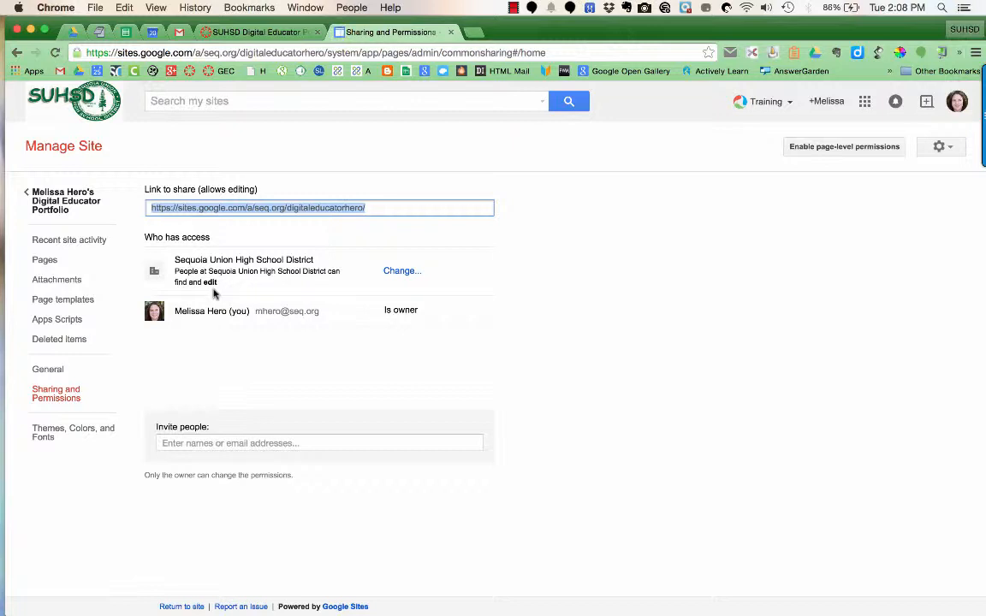
pyautogui.click(400, 271)
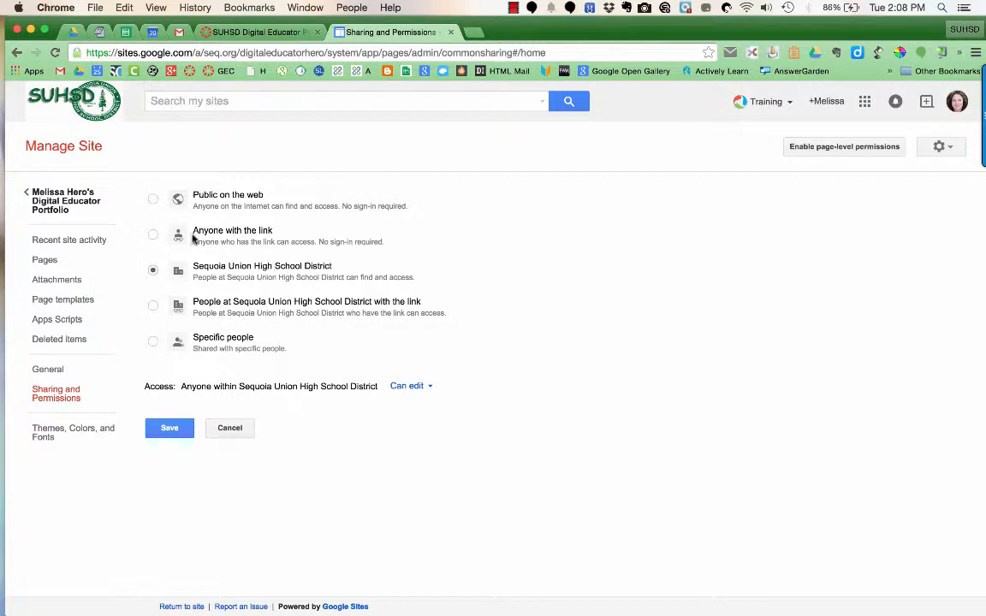
pyautogui.click(153, 234)
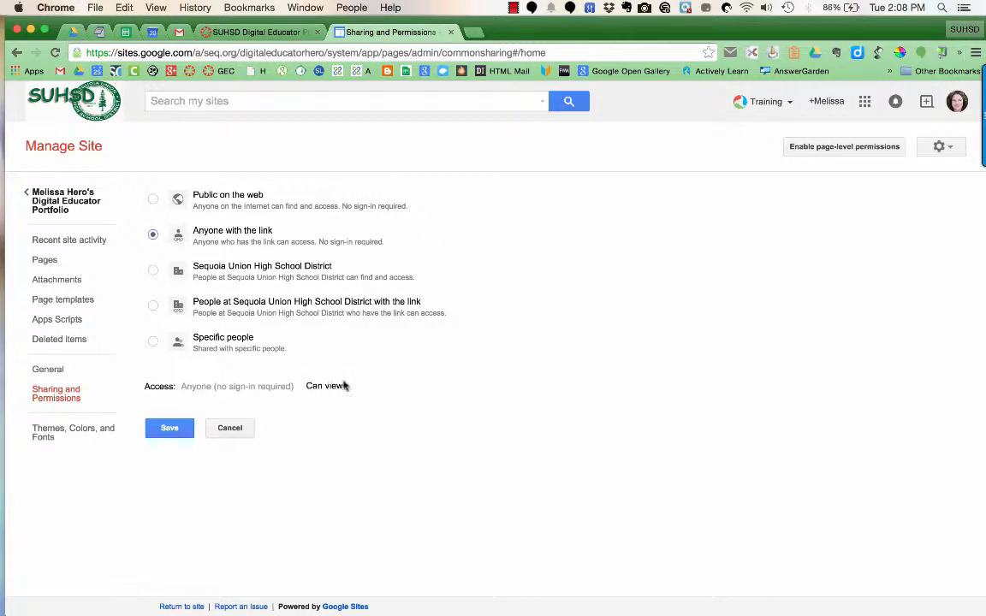
pyautogui.click(177, 432)
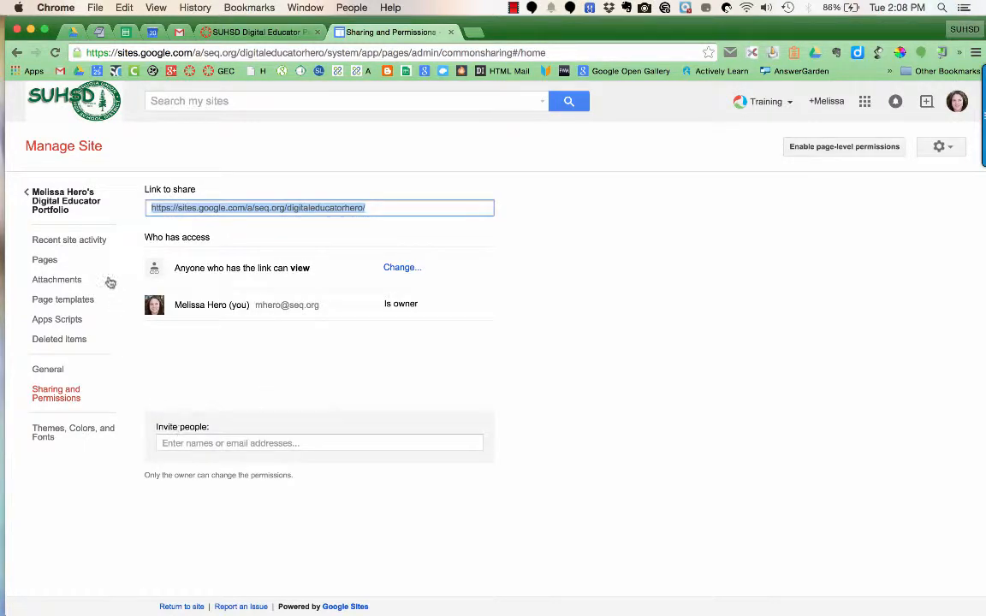
pyautogui.click(78, 210)
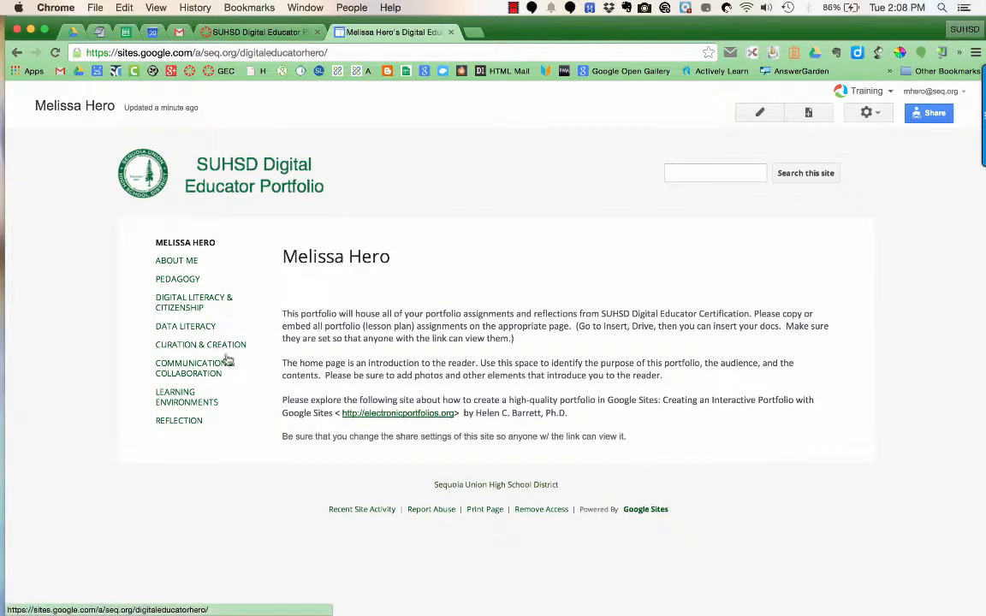
# Step: View the About Me page, and open the Pedagogy page for editing
pyautogui.click(193, 267)
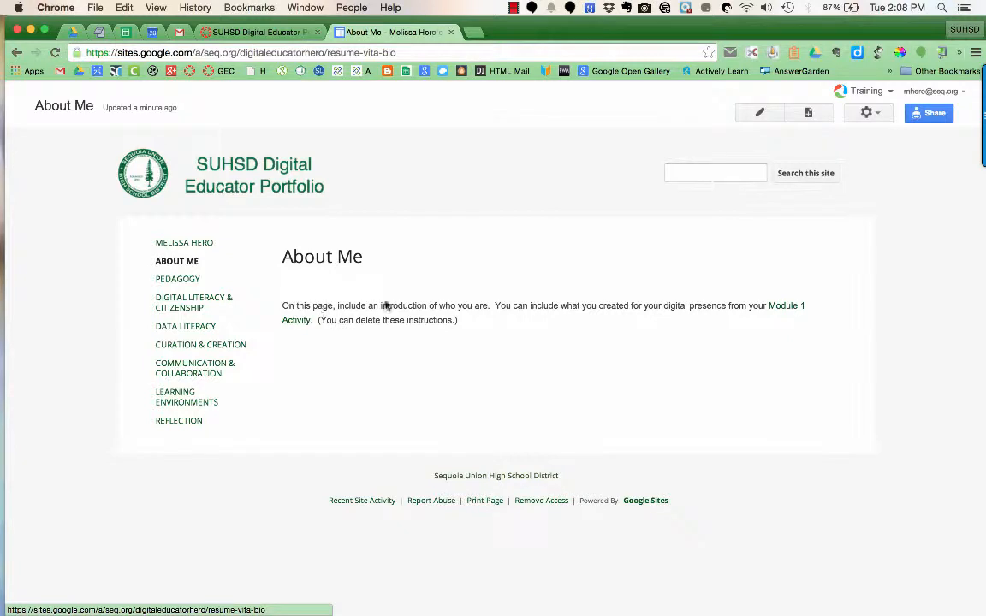
pyautogui.click(177, 286)
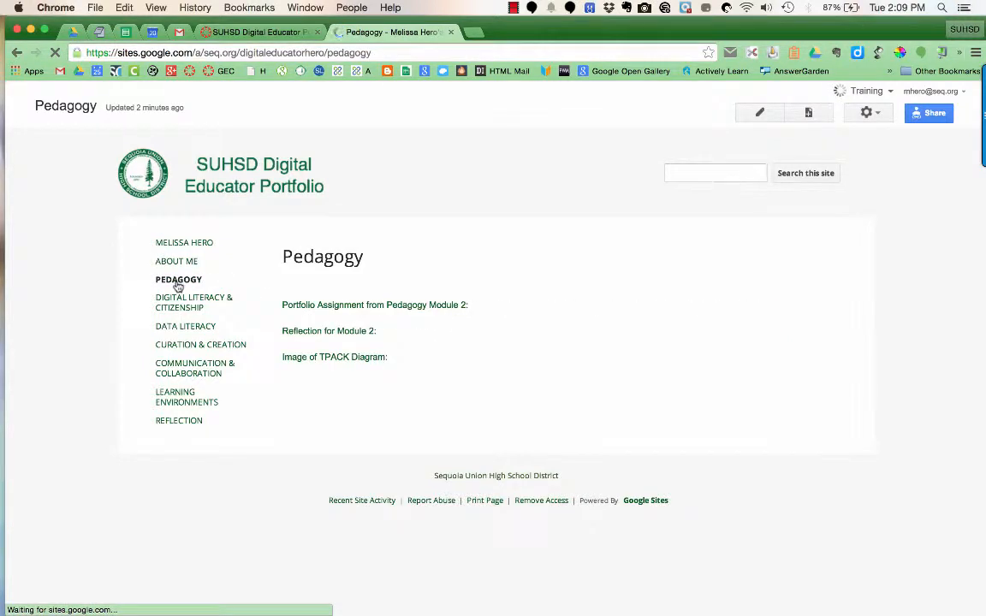
pyautogui.click(769, 113)
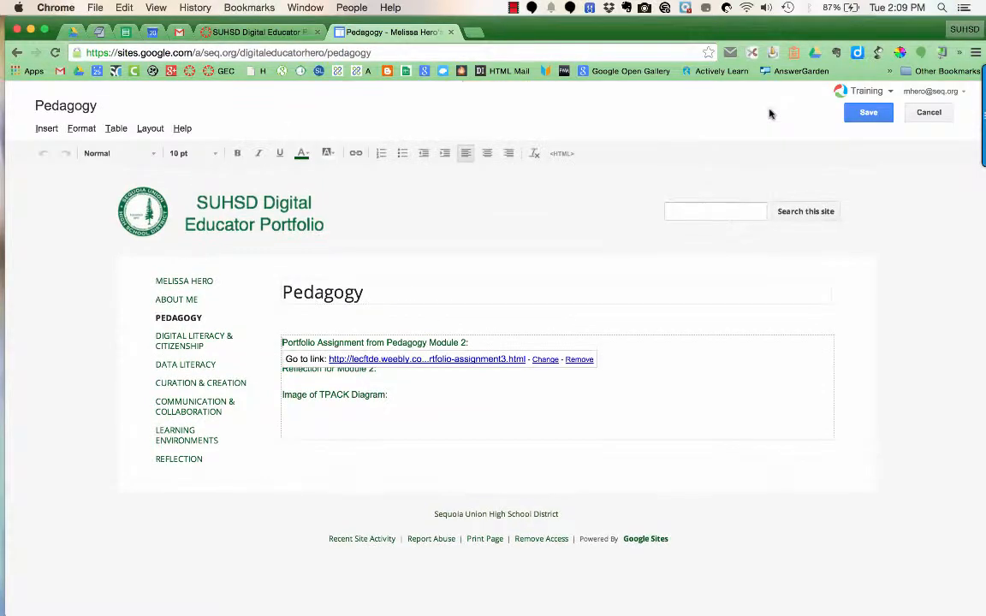
pyautogui.click(445, 384)
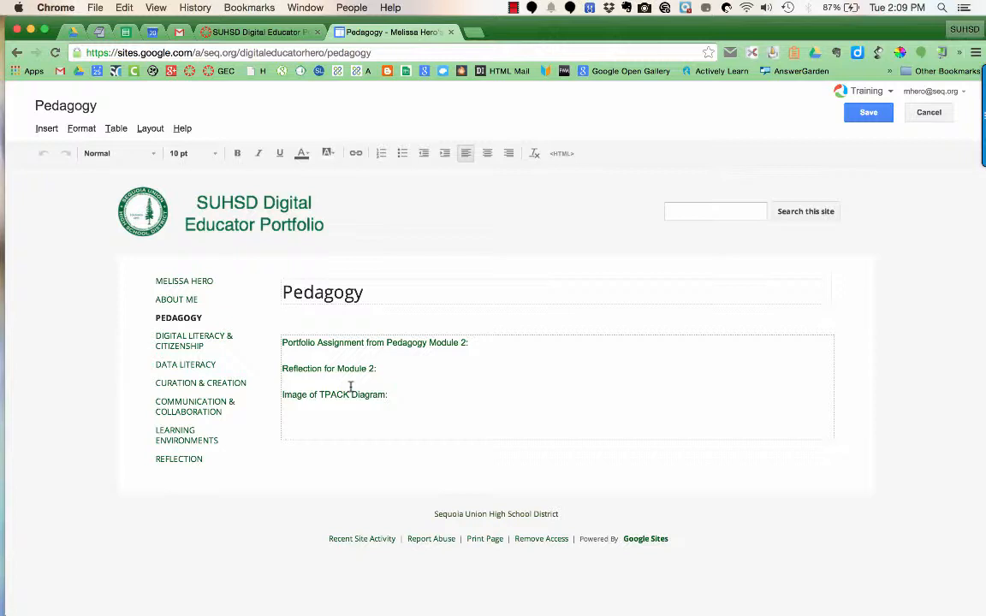
# Step: Switch to Google Drive and set the Digital Educator Modules folder's link sharing to "On - Anyone with the link" with view access
pyautogui.click(73, 32)
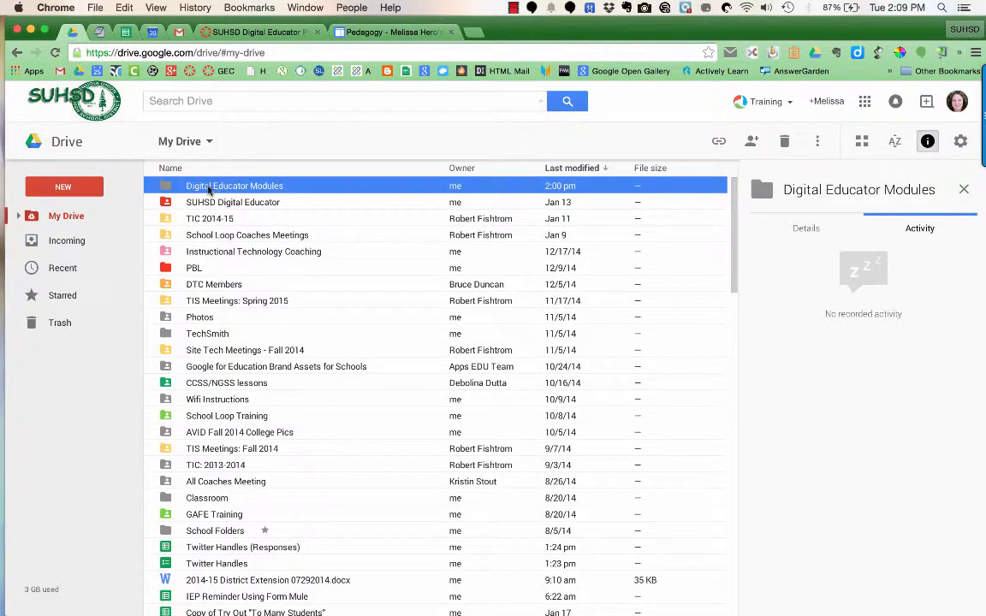
pyautogui.doubleClick(210, 189)
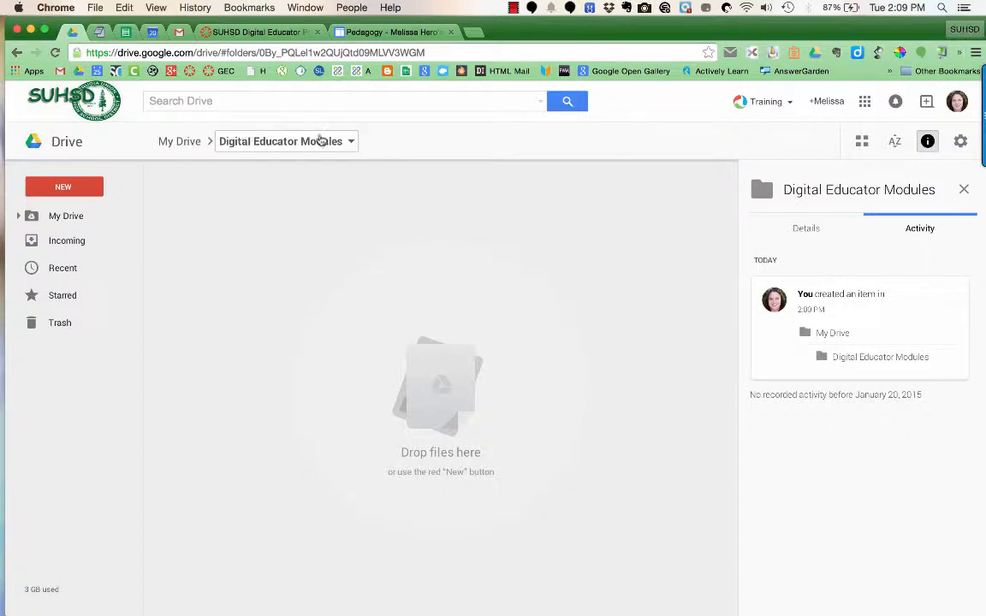
pyautogui.click(347, 144)
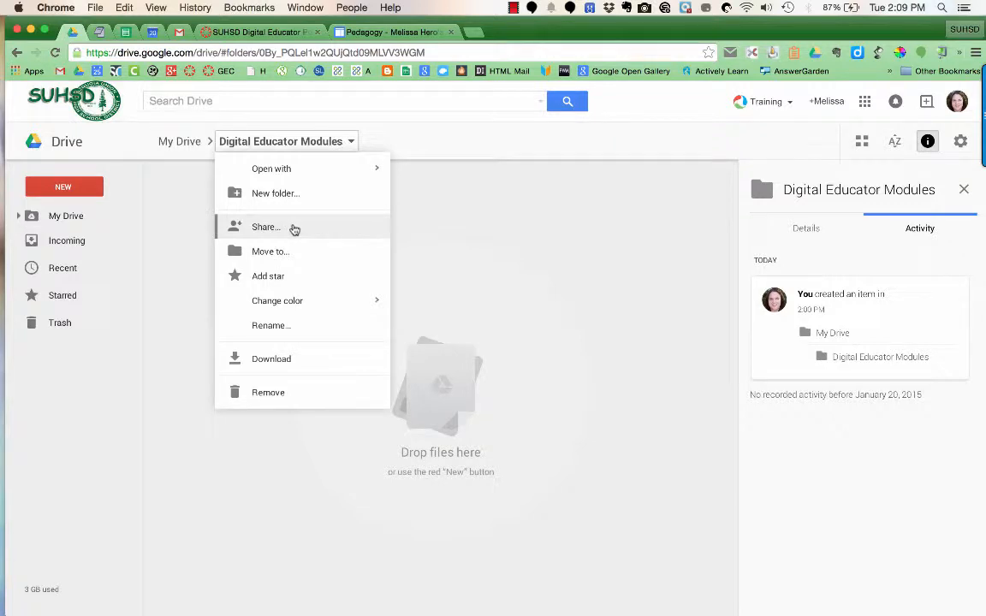
pyautogui.click(293, 230)
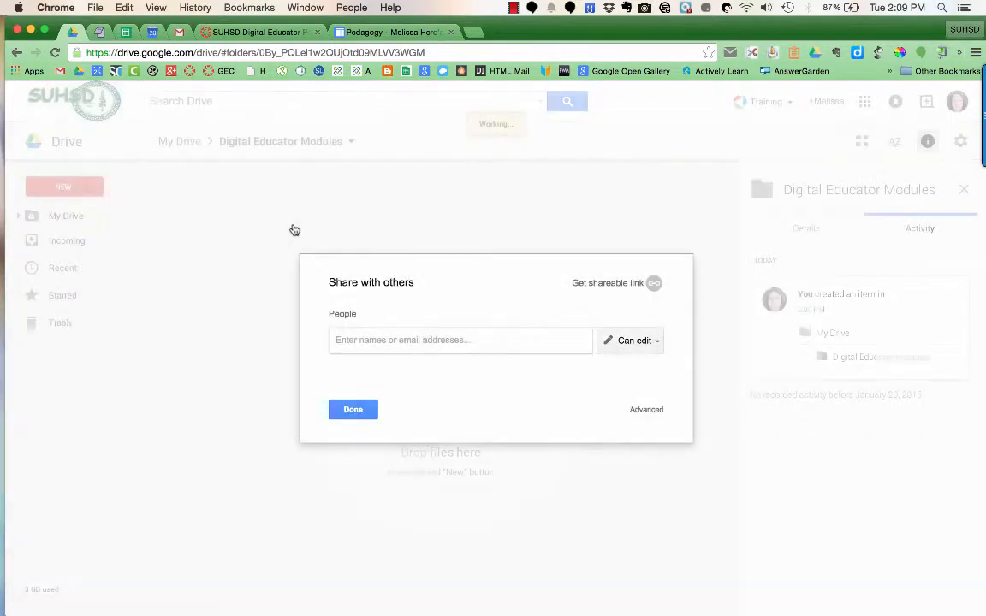
pyautogui.click(646, 411)
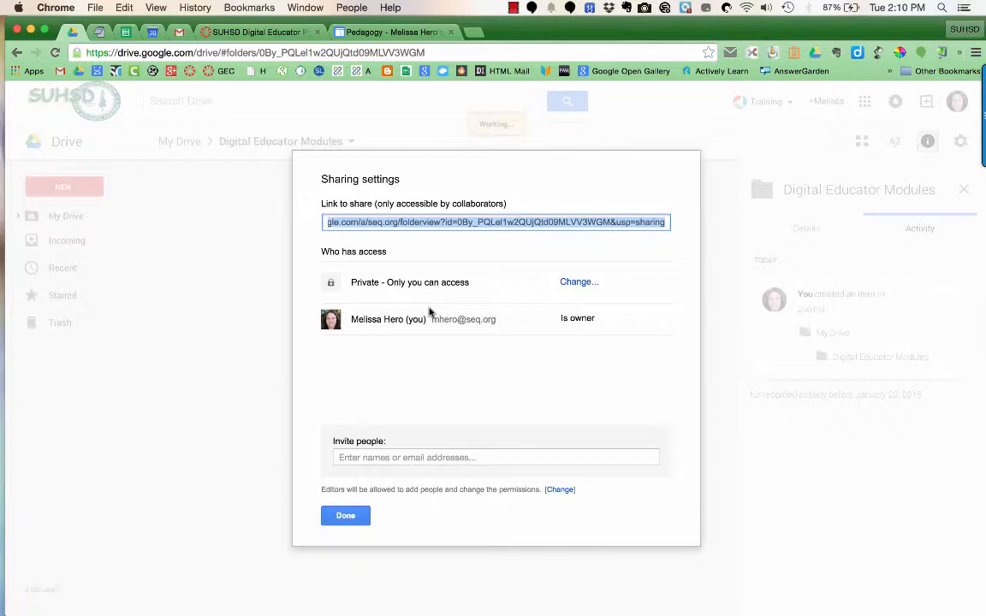
pyautogui.click(579, 283)
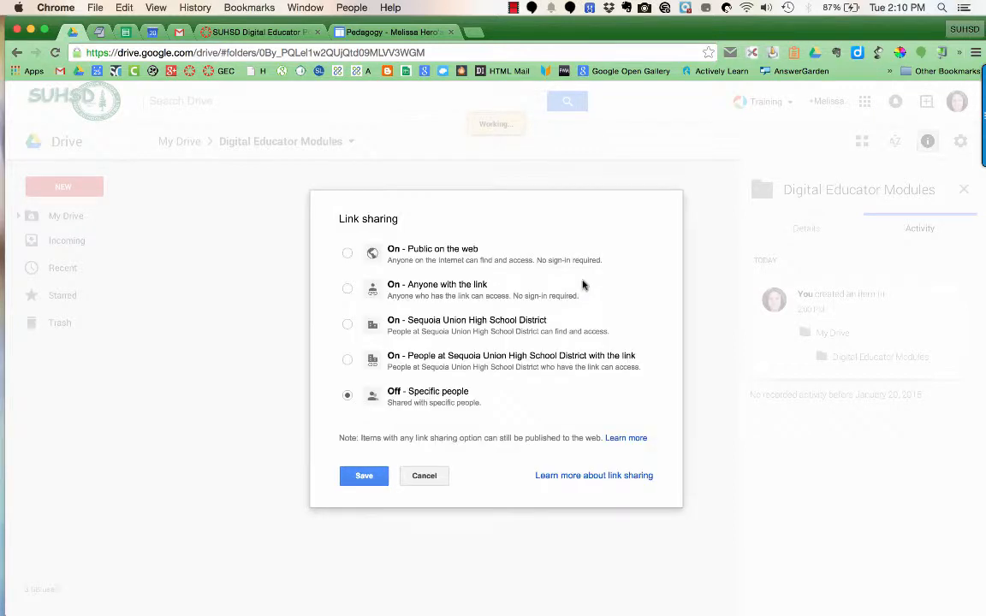
pyautogui.click(411, 284)
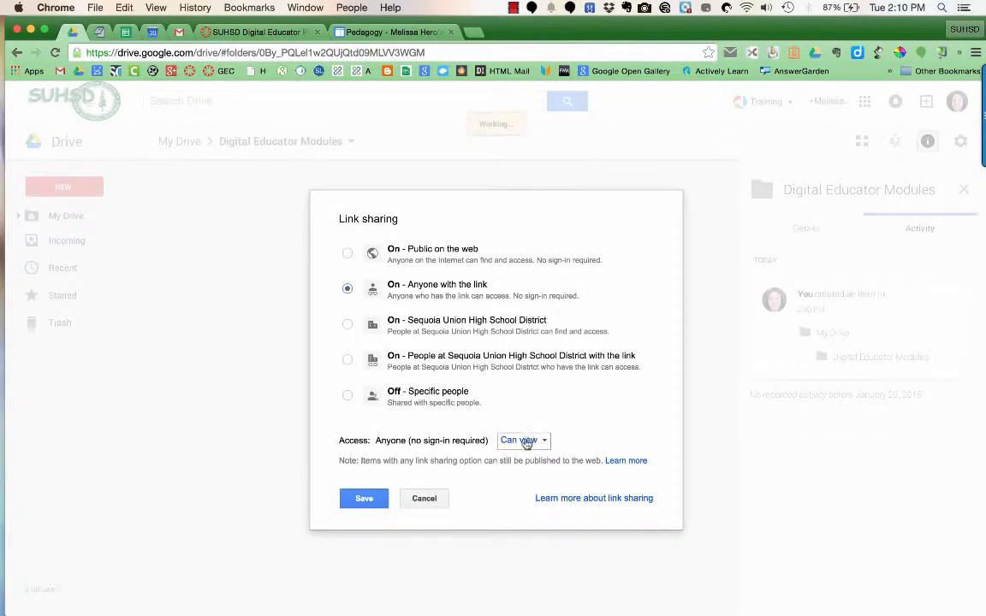
pyautogui.click(364, 499)
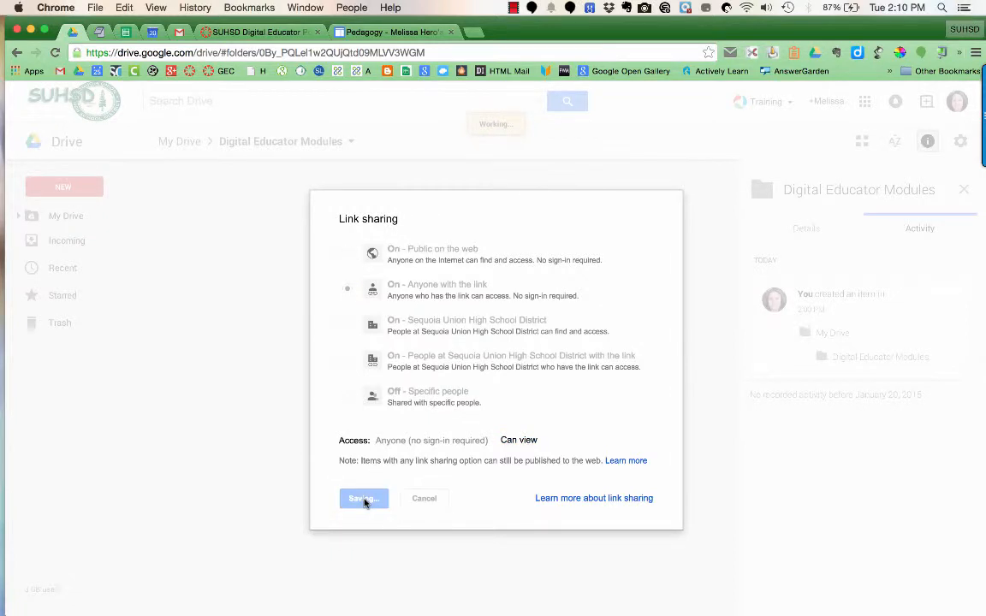
# Step: Finish the folder's sharing setup and create a Google Docs document named "Pedagogy Activity" in the Digital Educator Modules folder
pyautogui.click(346, 515)
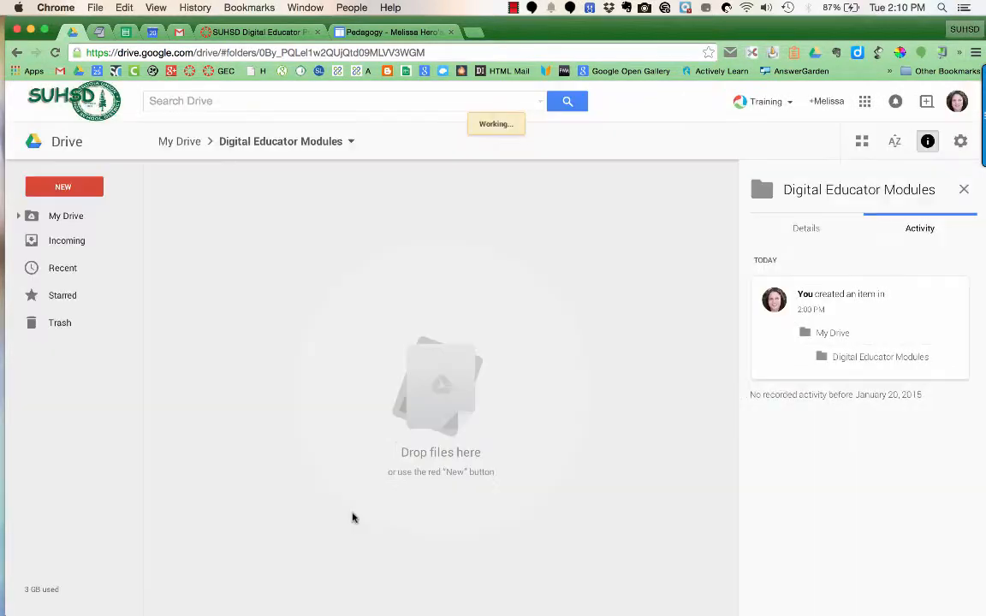
pyautogui.click(88, 186)
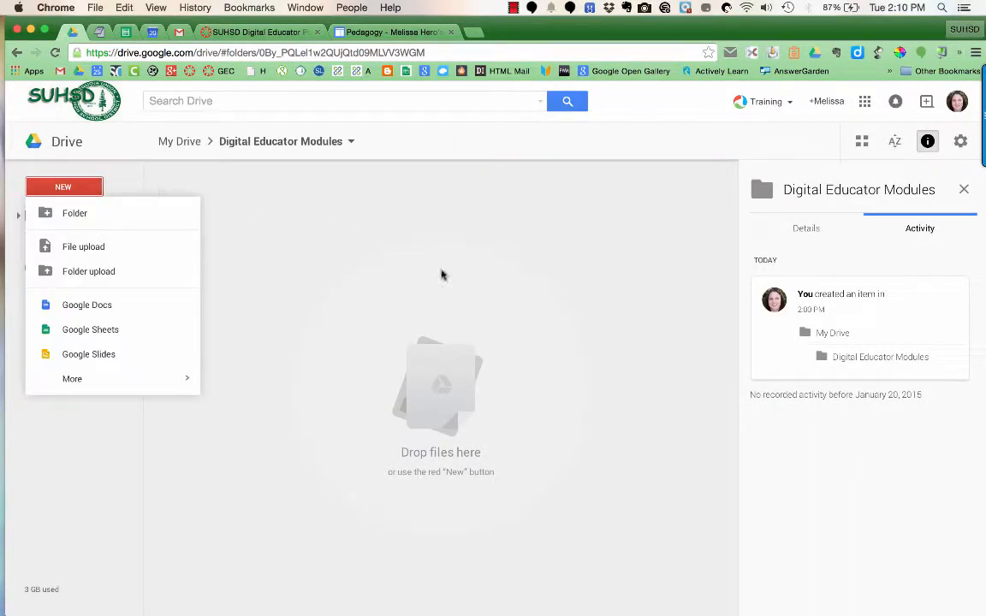
pyautogui.click(86, 308)
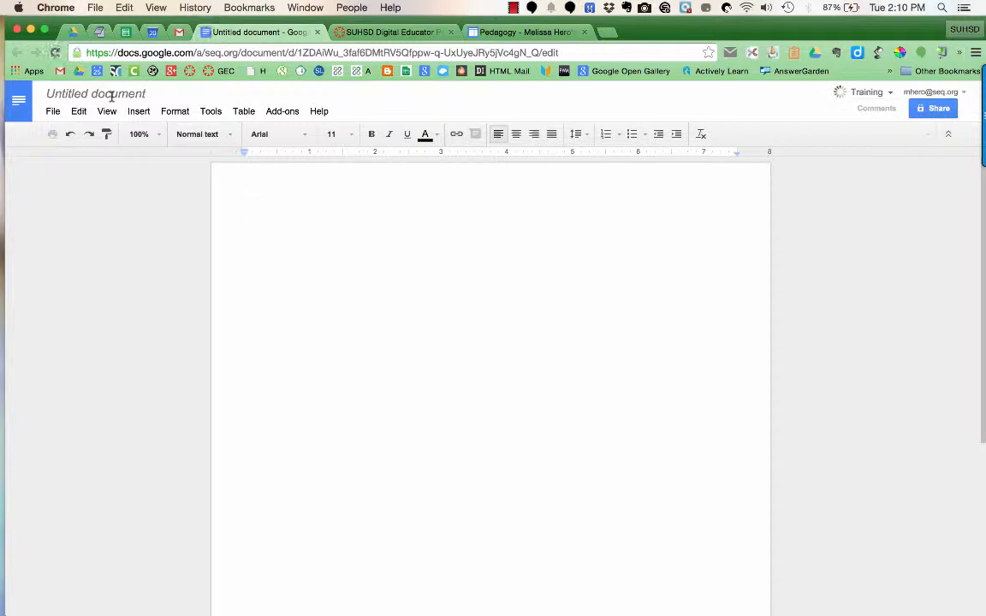
pyautogui.click(112, 95)
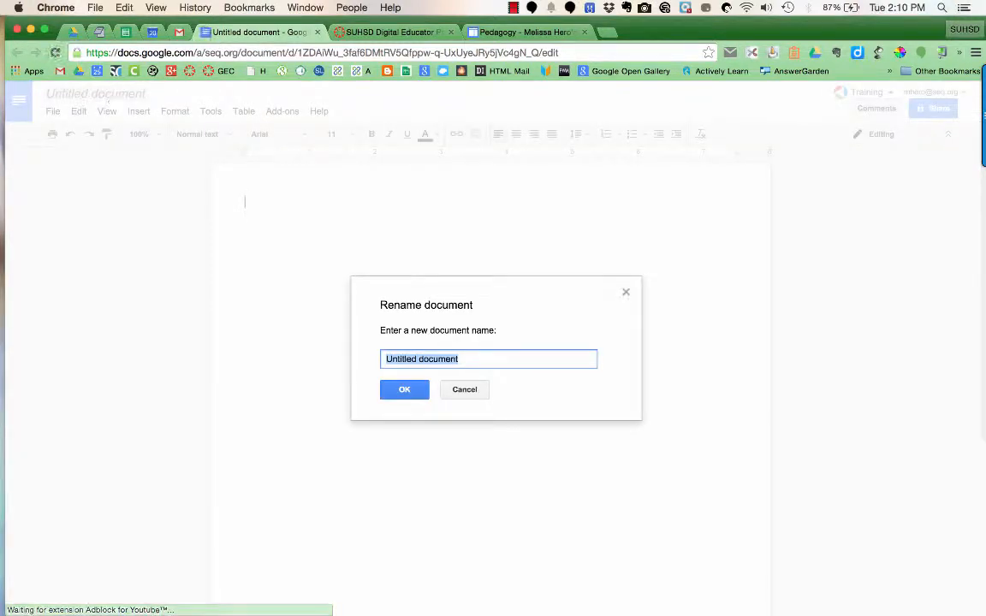
pyautogui.write('Pedagogy')
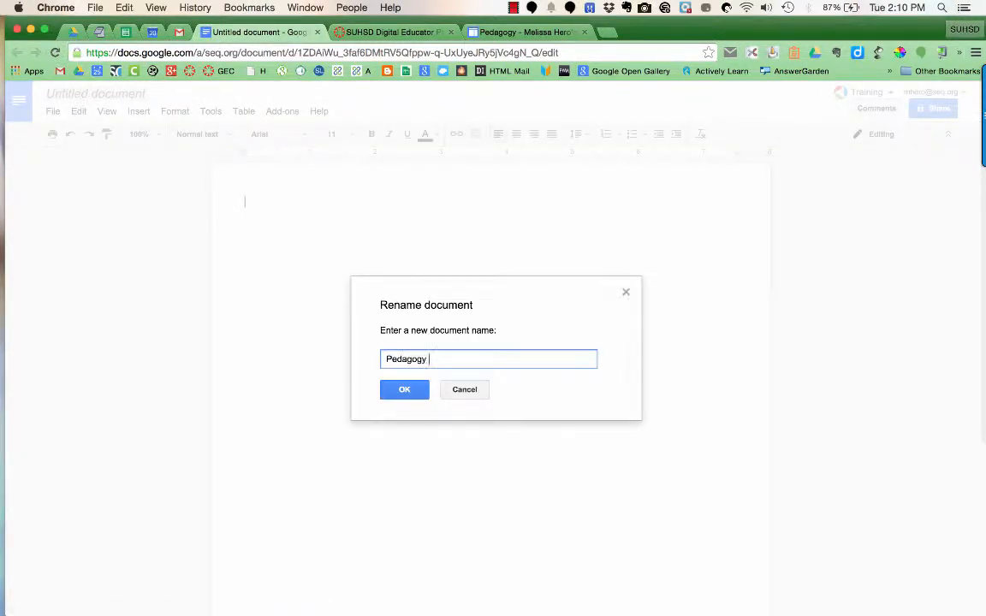
pyautogui.write(' Activity')
pyautogui.click(406, 392)
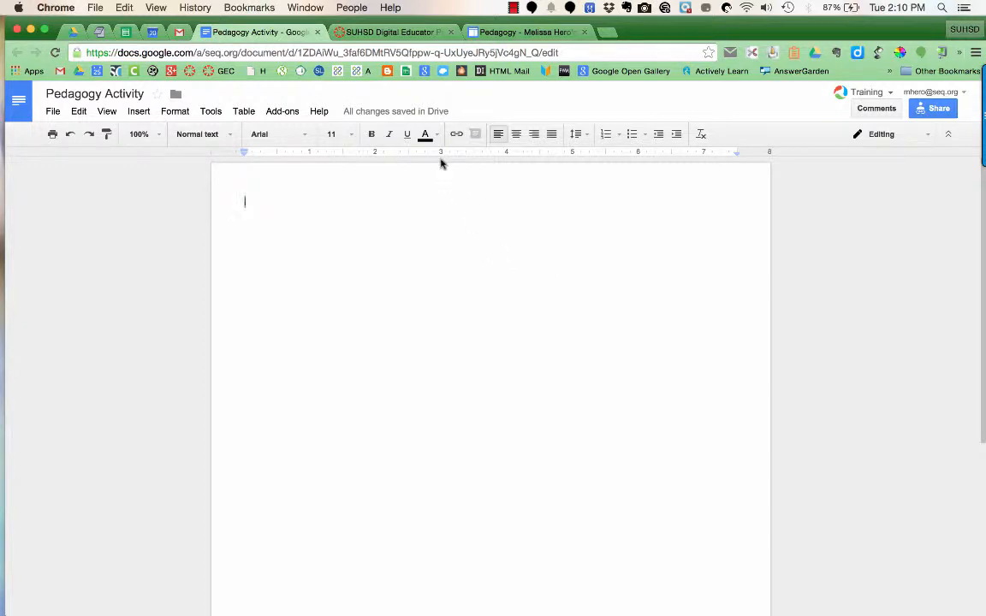
# Step: Fill the document with placeholder lines "'fklda'sfa'ldsfja'", "adfl;adshfa'sdf" and, after a blank line, "adfadsfasf"
pyautogui.write("fklda'")
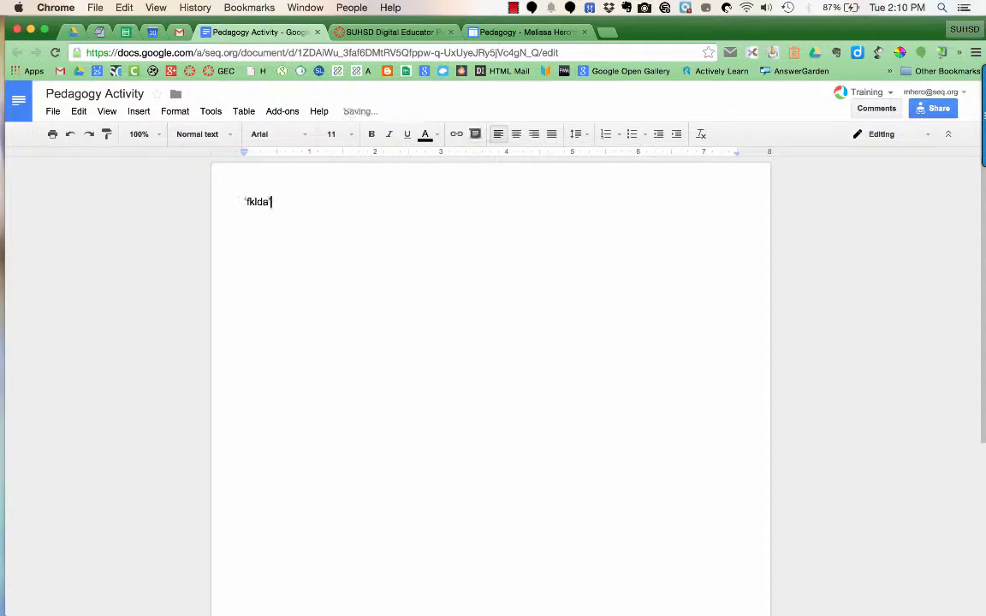
pyautogui.write("sfa'ldsfja'")
pyautogui.press('Return')
pyautogui.write("adfl;adshfa'sdf")
pyautogui.press('Return')
pyautogui.press('Return')
pyautogui.write('ad')
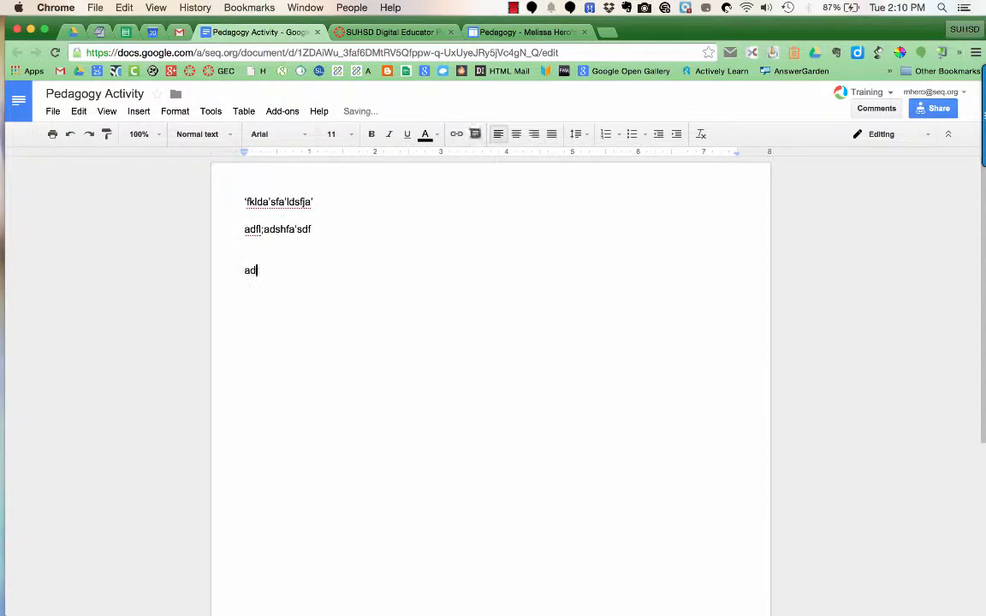
pyautogui.write('fadsfasf')
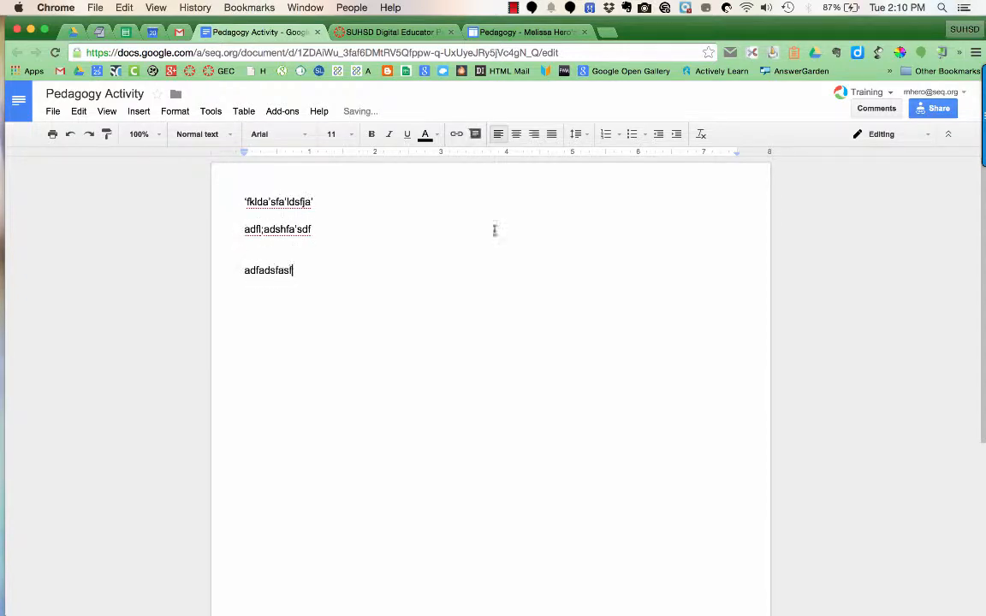
# Step: Switch to the Pedagogy page in Google Sites and embed the Pedagogy Activity document below the Module 2 portfolio assignment heading, with default display settings
pyautogui.click(516, 34)
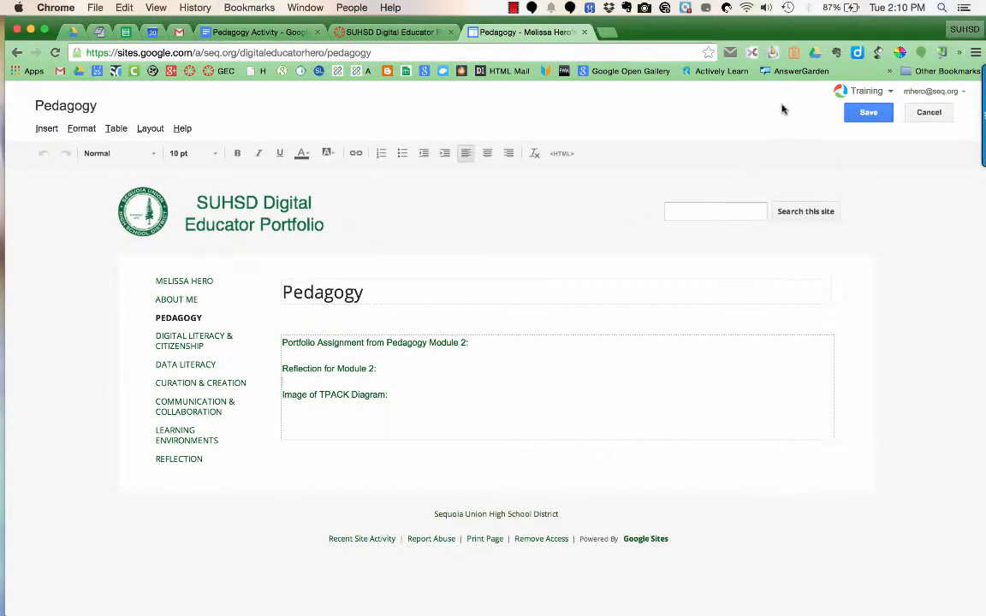
pyautogui.click(310, 357)
pyautogui.click(47, 128)
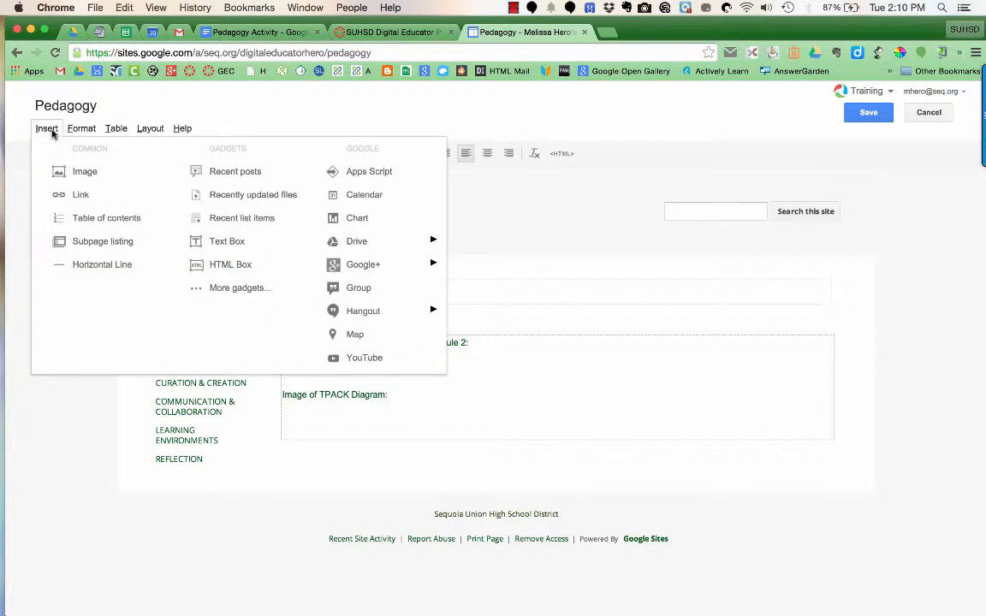
pyautogui.moveTo(352, 254)
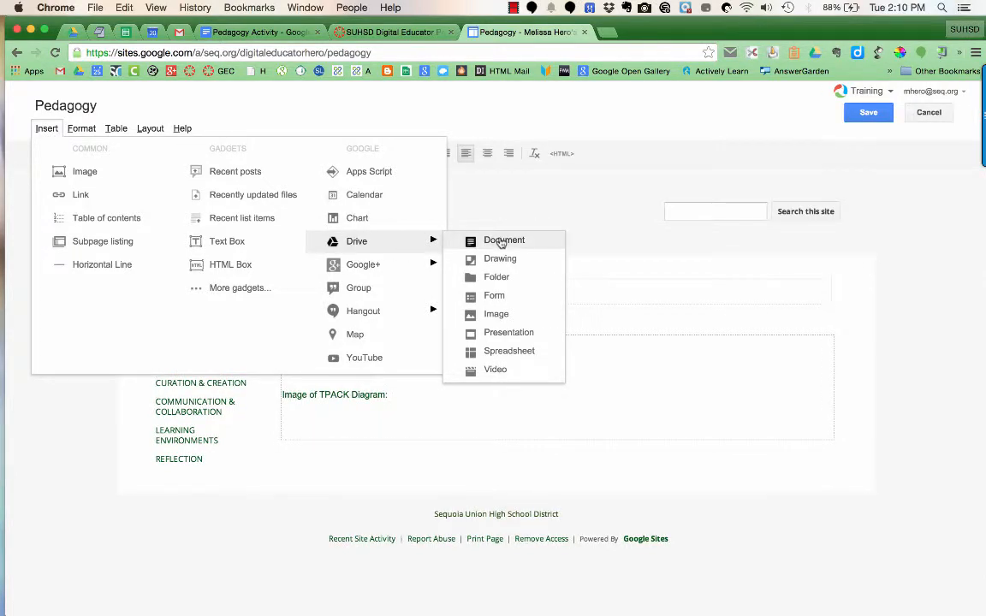
pyautogui.click(502, 243)
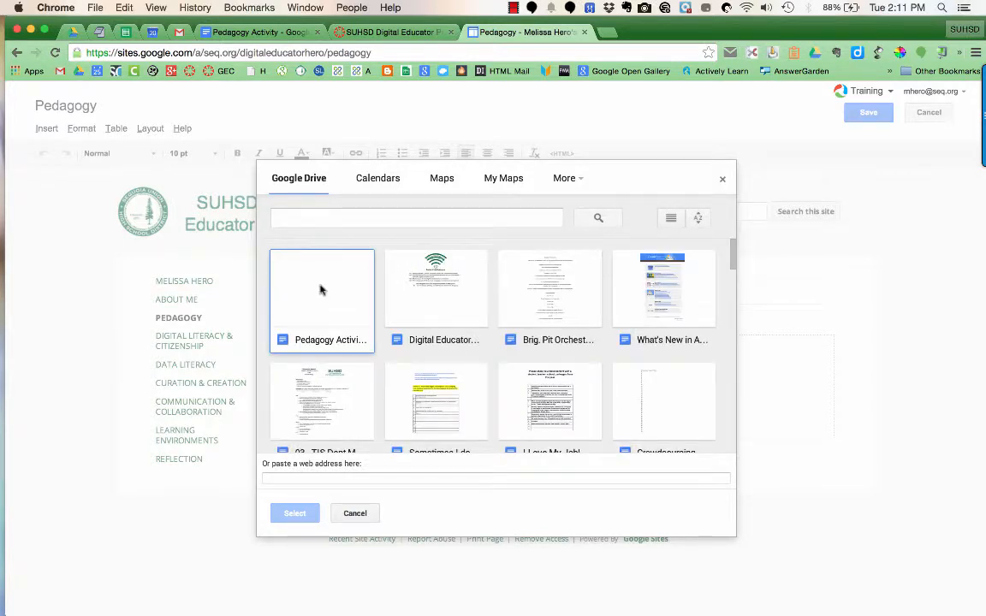
pyautogui.click(321, 290)
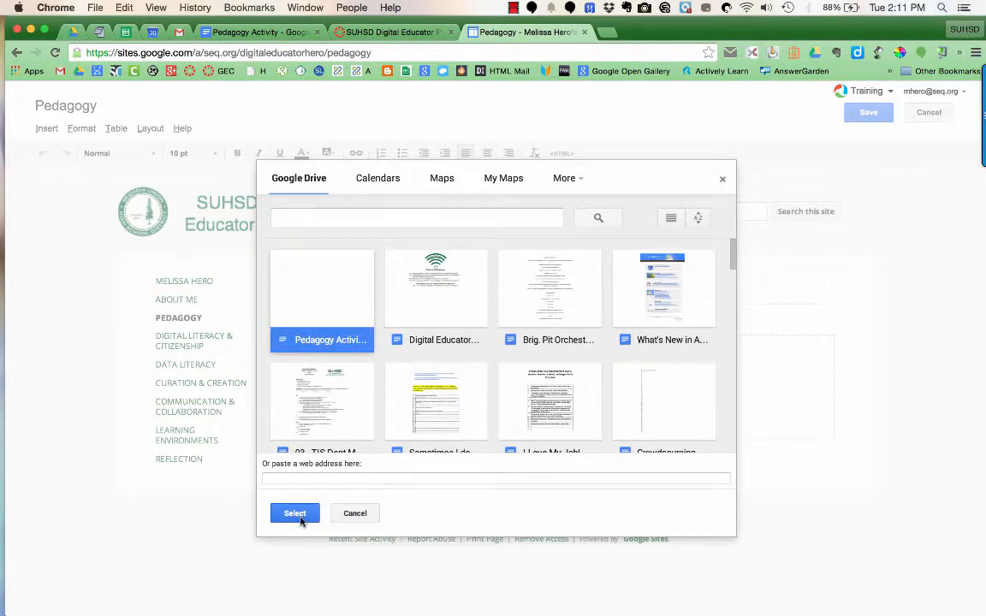
pyautogui.click(293, 520)
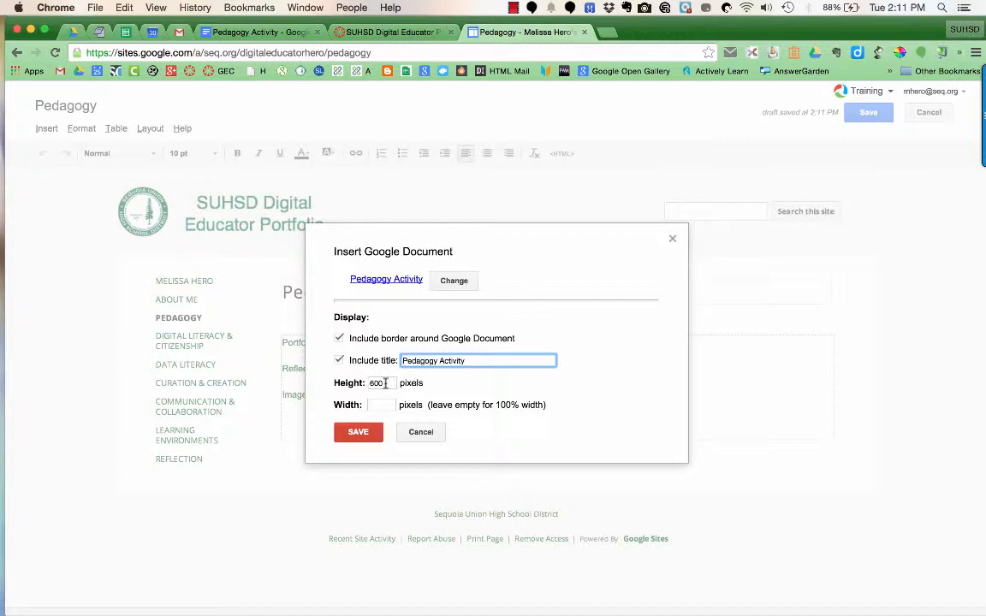
pyautogui.click(359, 432)
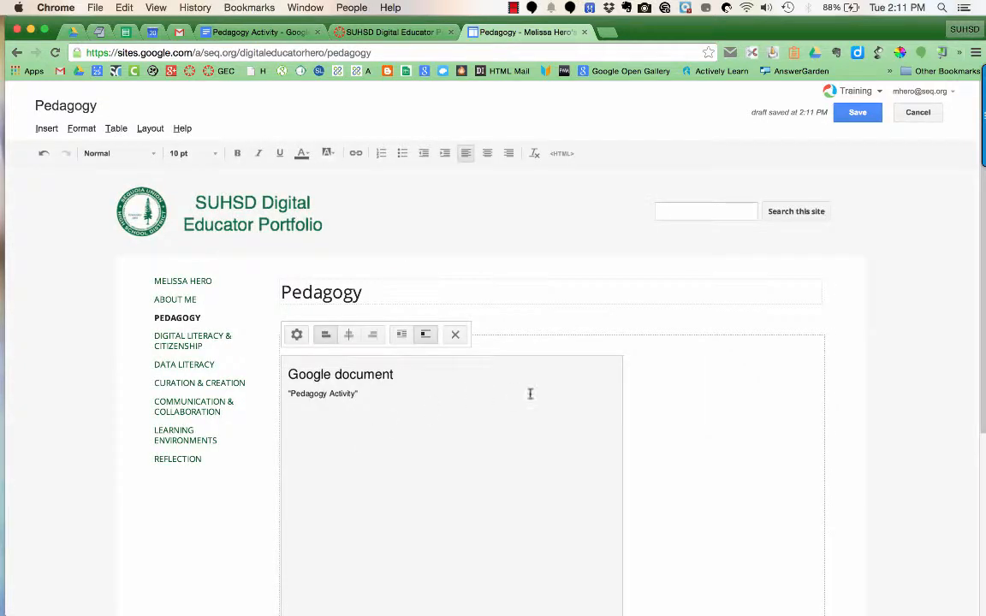
# Step: Center the embedded Pedagogy Activity document, keep its display properties as they are, and save the Pedagogy page
pyautogui.scroll(-5, 534, 479)
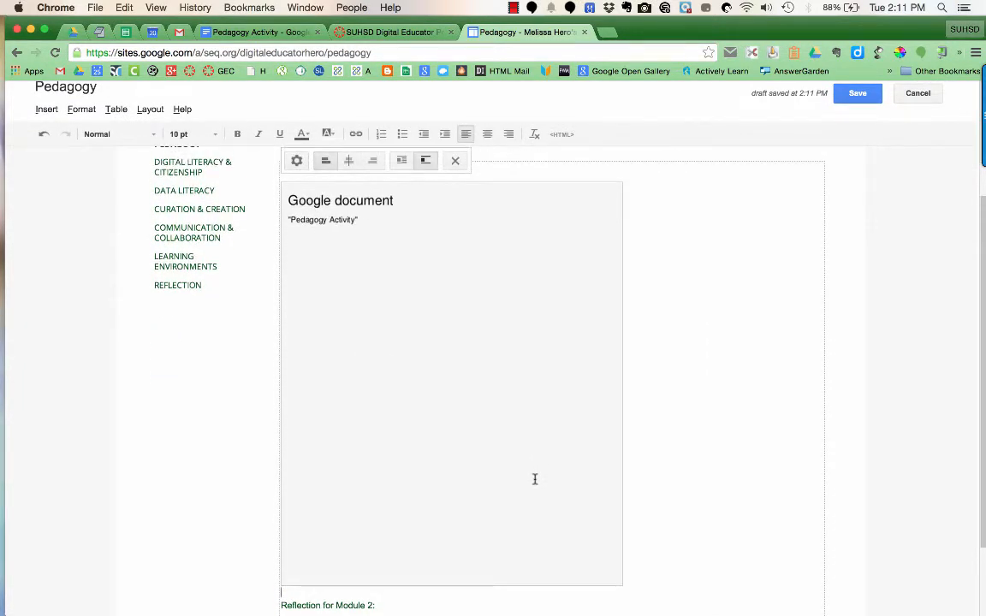
pyautogui.scroll(2, 534, 478)
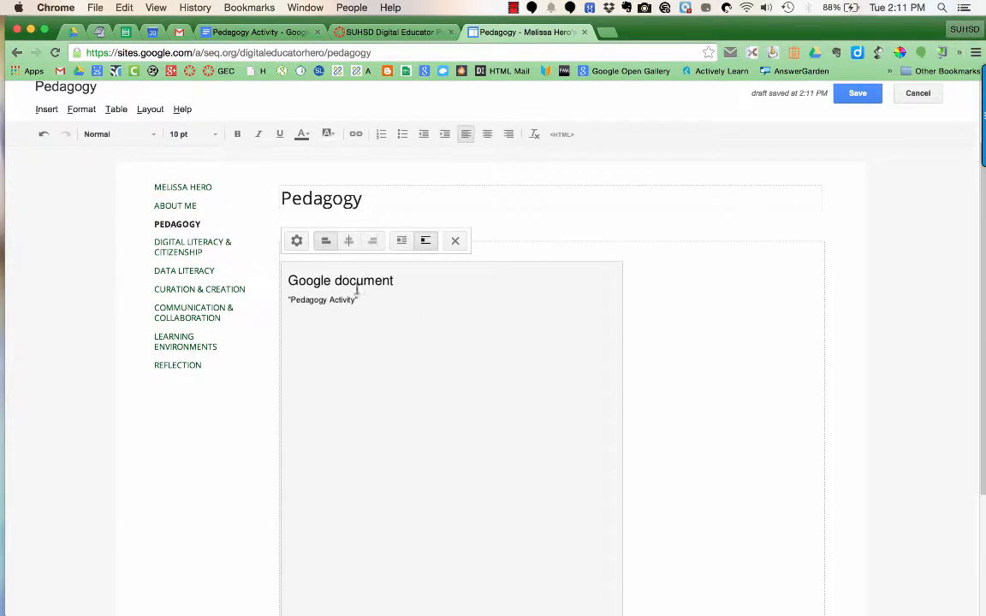
pyautogui.click(348, 243)
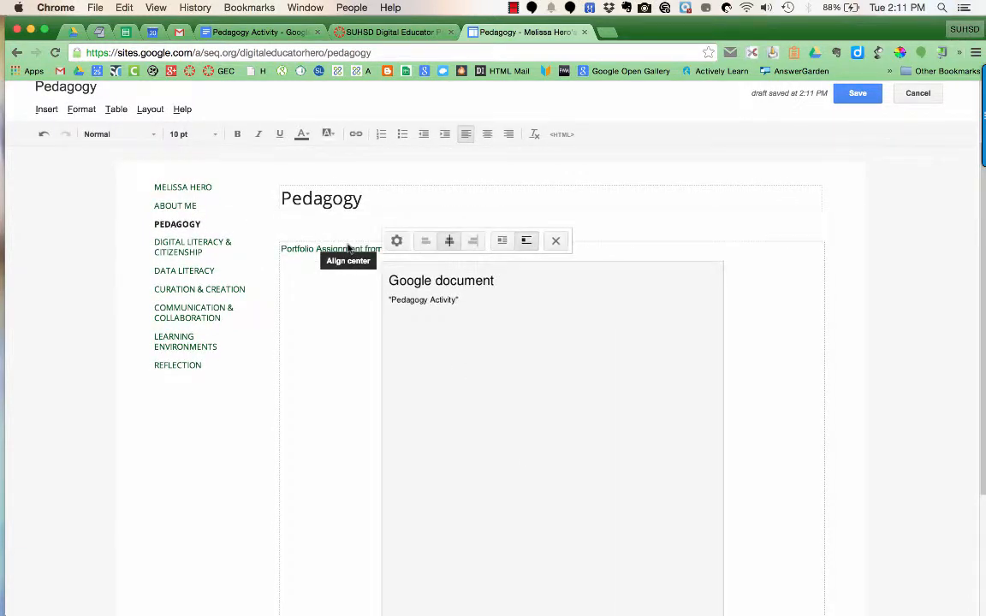
pyautogui.click(397, 243)
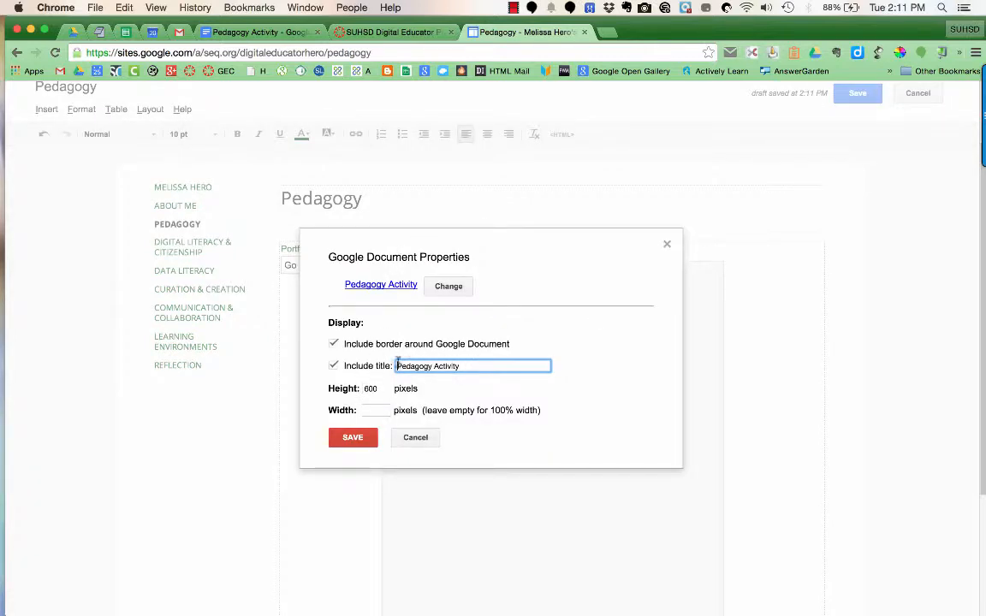
pyautogui.click(352, 439)
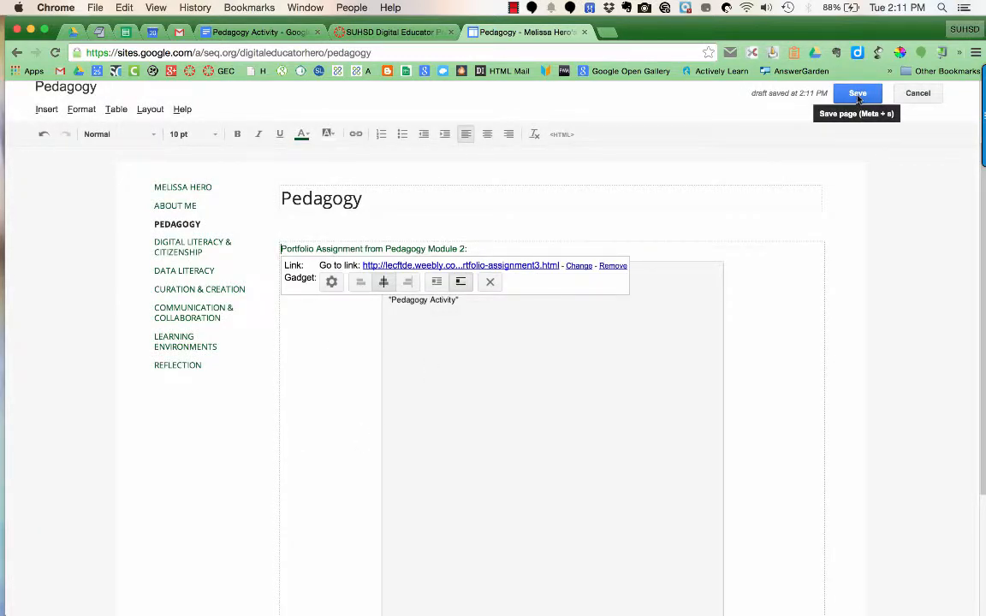
pyautogui.click(857, 94)
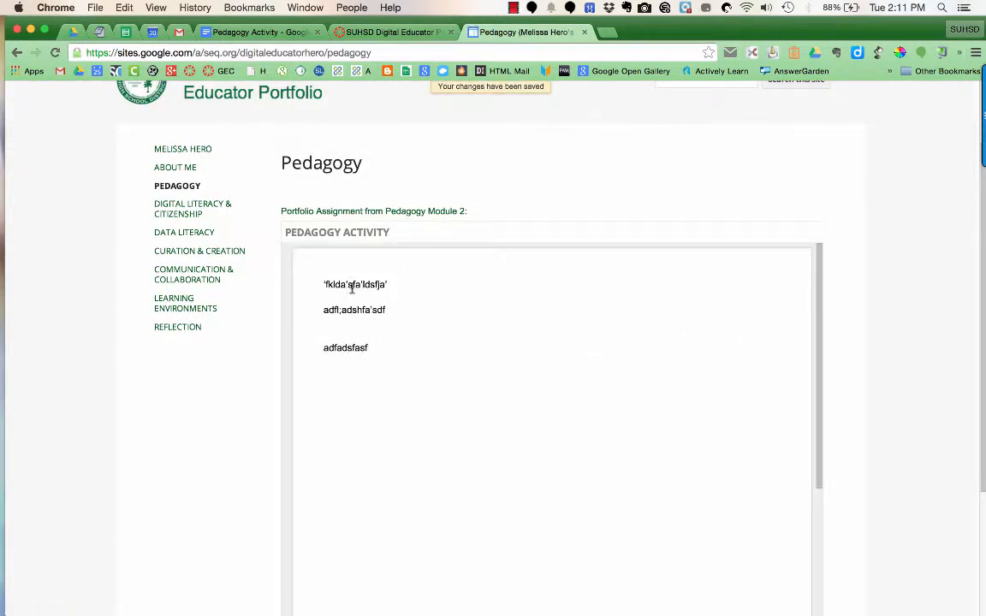
# Step: Review the saved Pedagogy page, reopen it for editing, increase the embedded document's height, and save the page again
pyautogui.scroll(3, 351, 289)
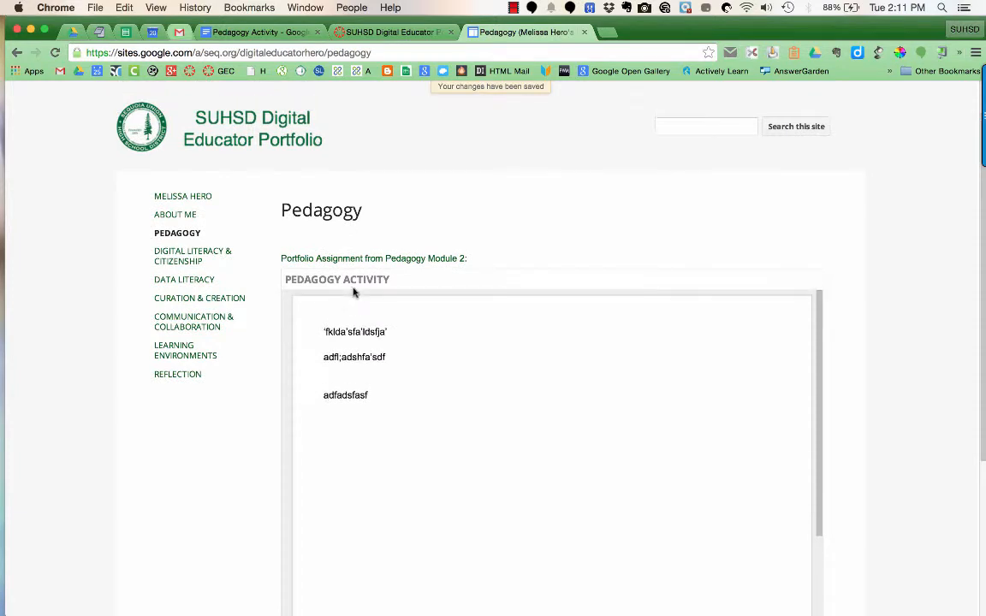
pyautogui.scroll(-5, 882, 337)
pyautogui.scroll(-4, 709, 312)
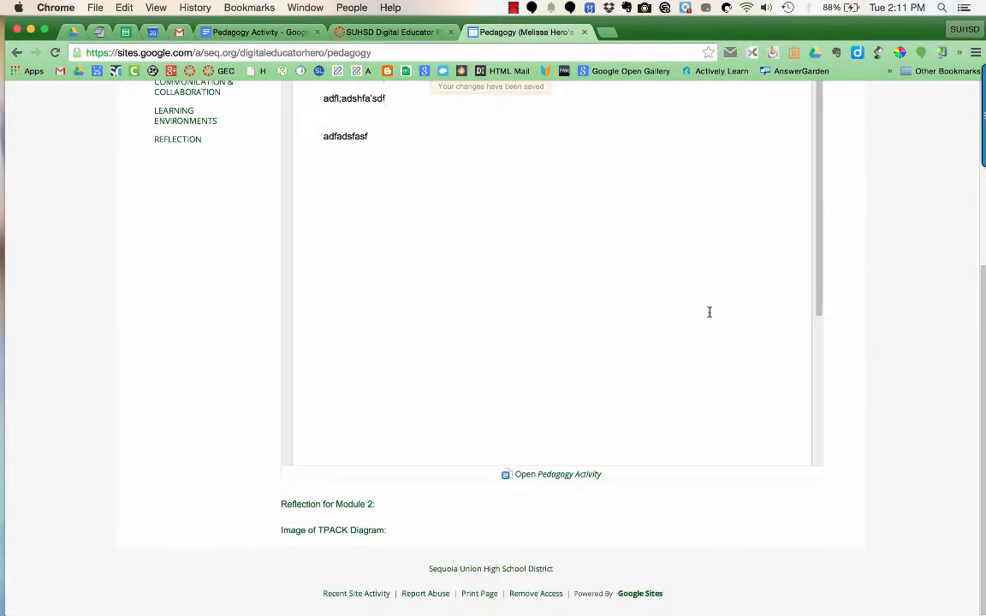
pyautogui.scroll(-5, 709, 311)
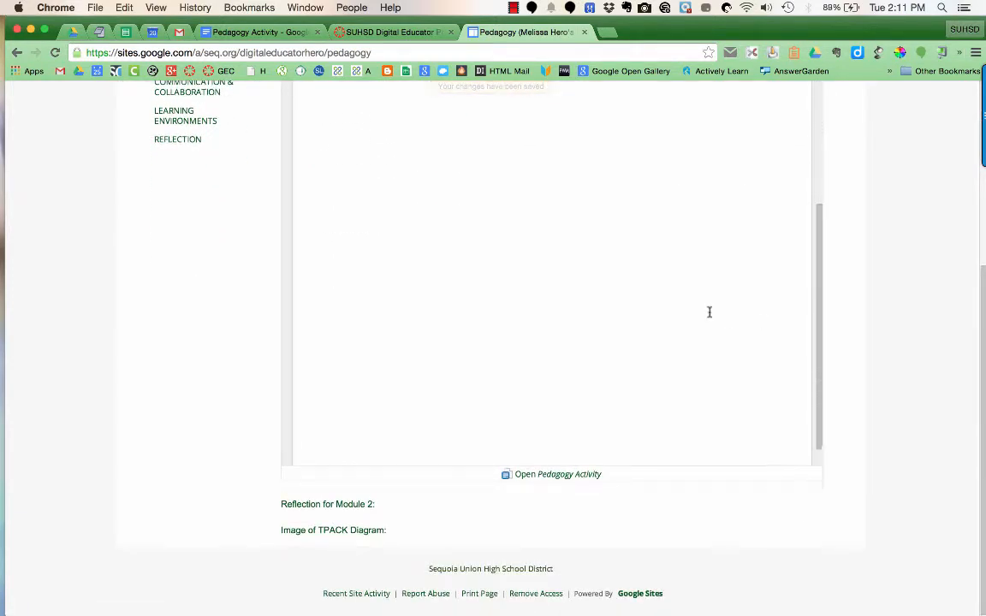
pyautogui.scroll(10, 709, 312)
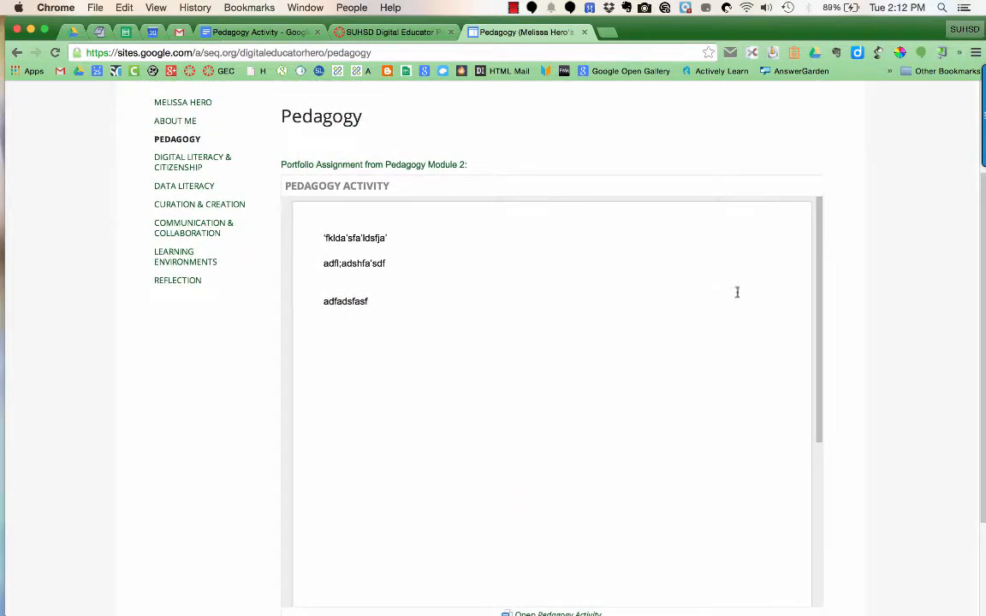
pyautogui.scroll(5, 899, 284)
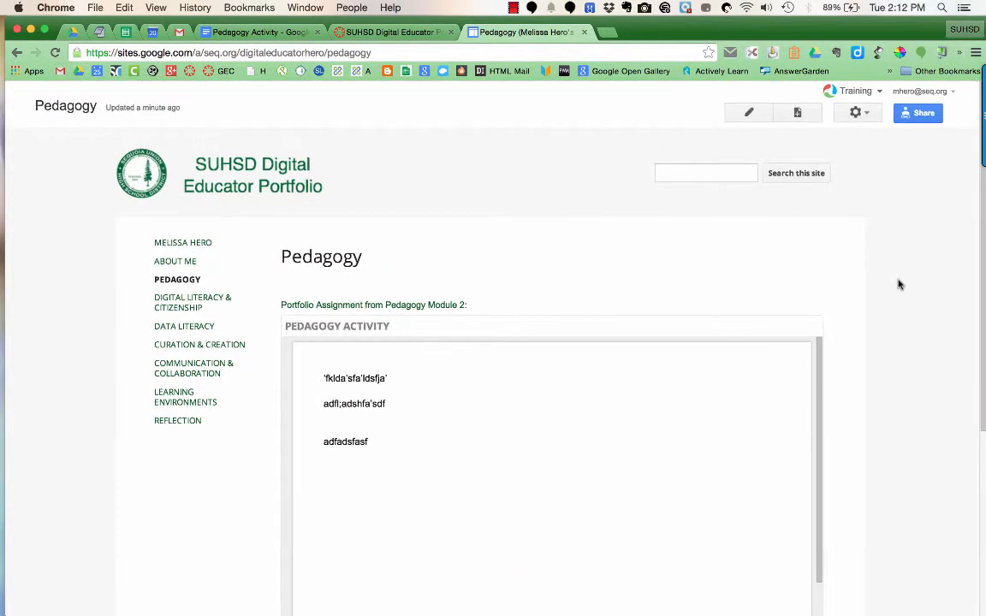
pyautogui.click(748, 112)
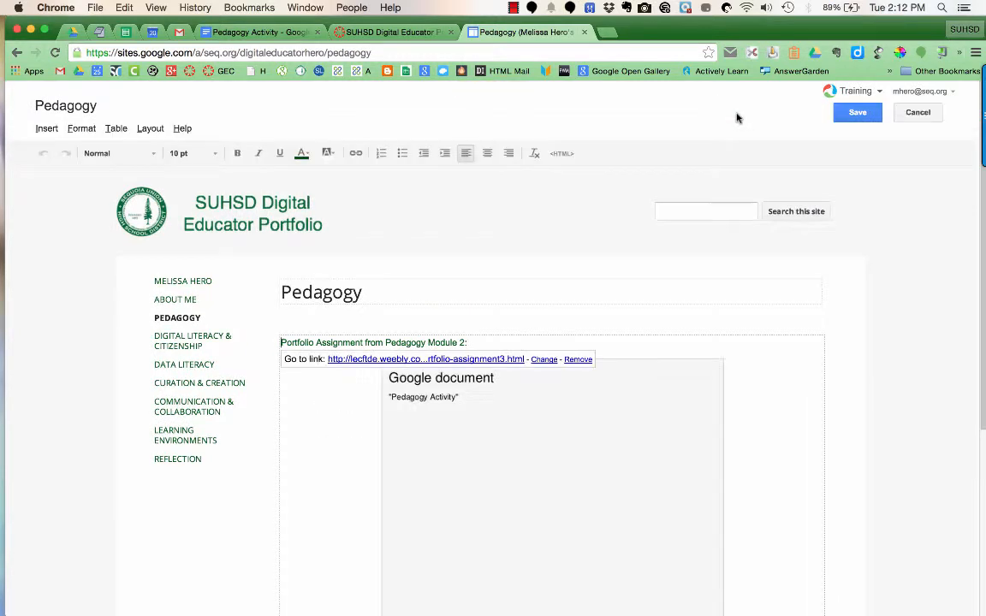
pyautogui.click(494, 417)
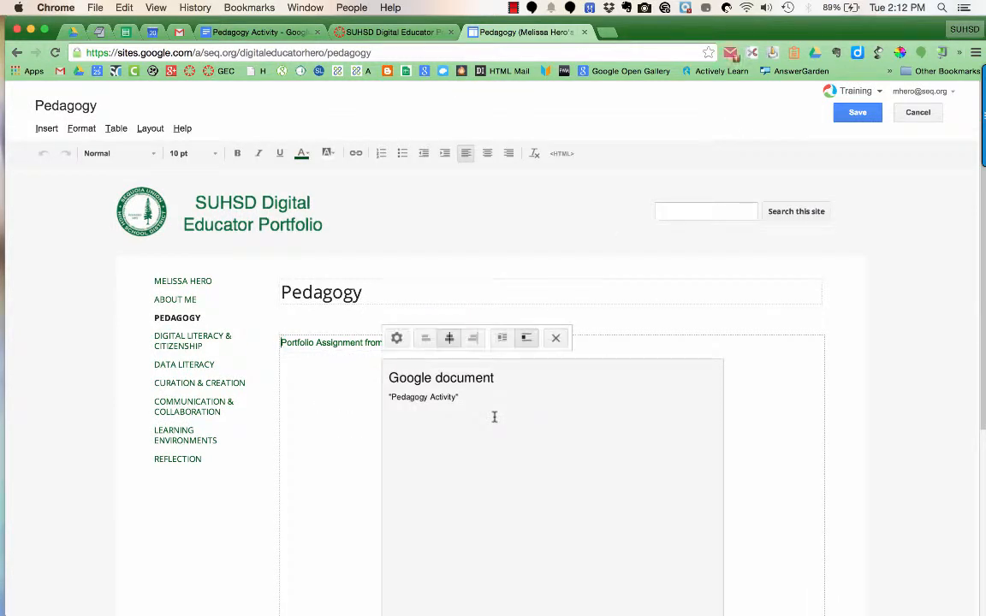
pyautogui.click(396, 338)
pyautogui.doubleClick(369, 389)
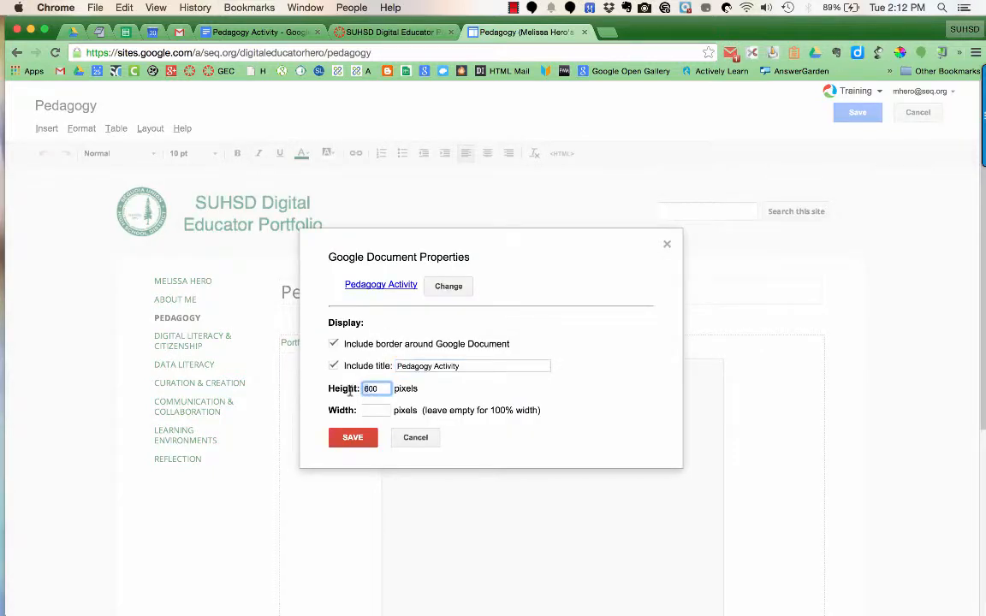
pyautogui.click(361, 436)
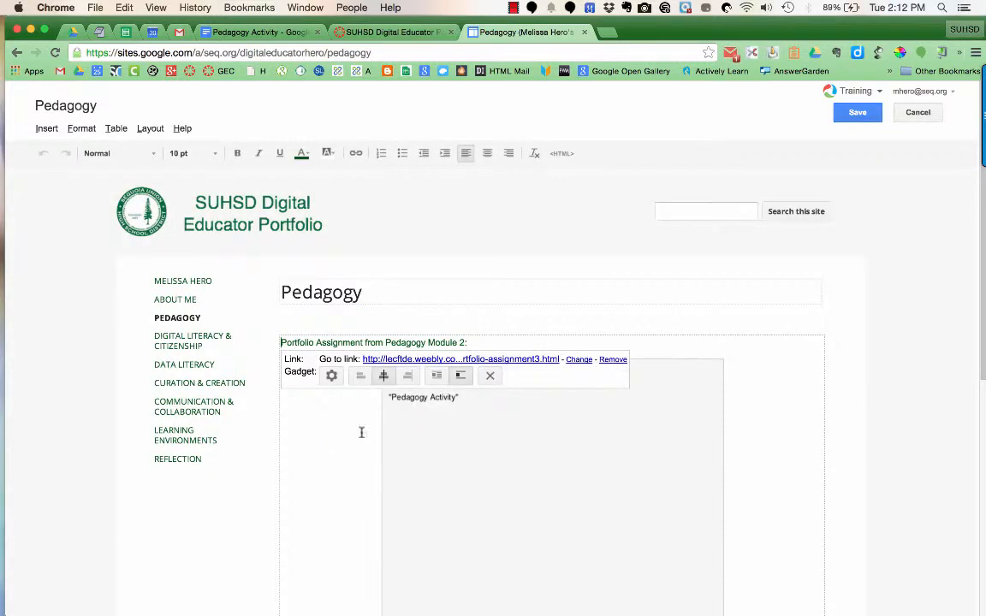
pyautogui.click(856, 113)
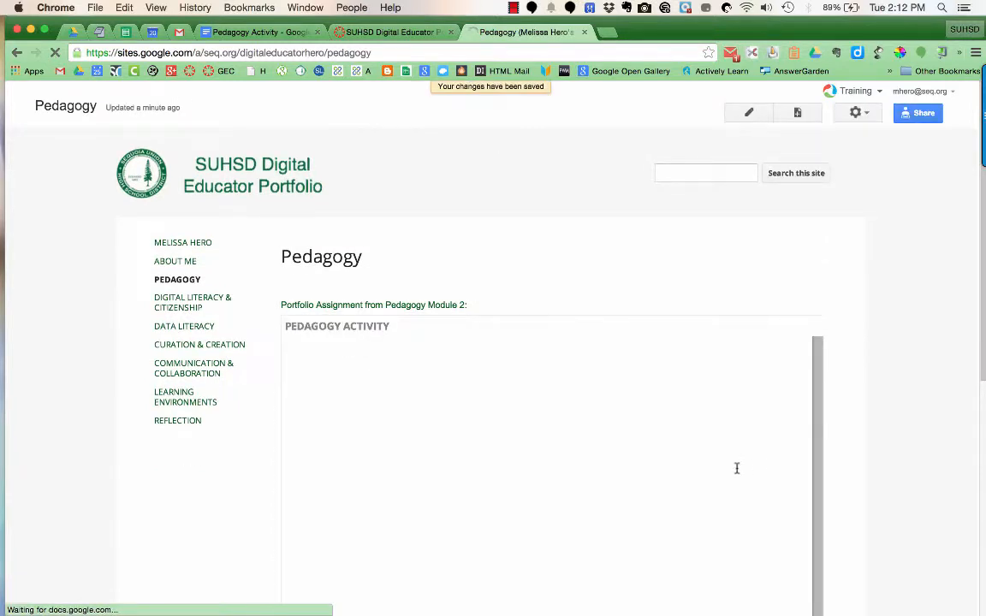
# Step: Check how the resized document displays on the Pedagogy page, down to the reflection and TPACK diagram headings
pyautogui.scroll(-2, 675, 468)
pyautogui.scroll(2, 676, 469)
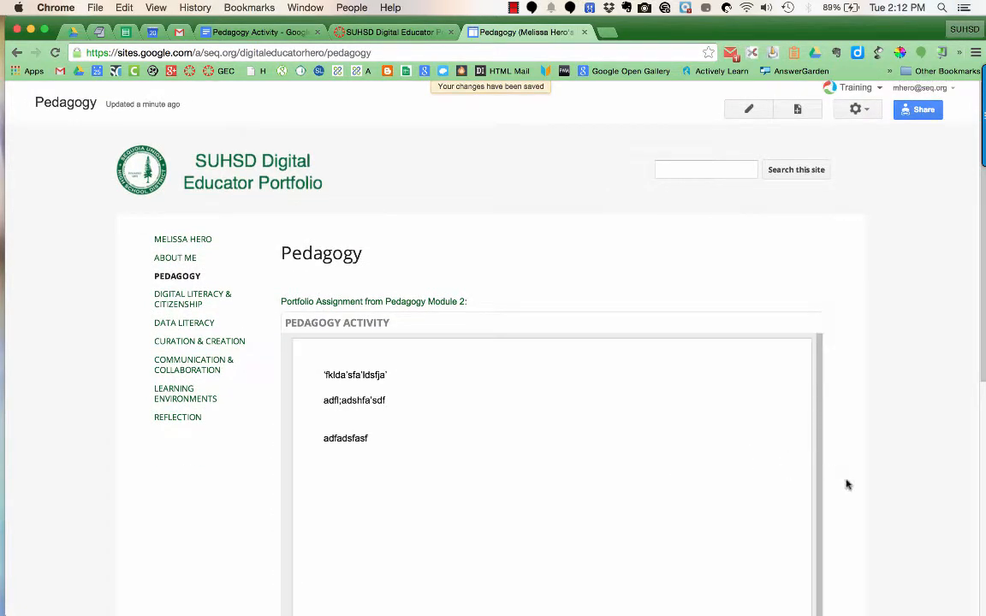
pyautogui.scroll(-5, 847, 484)
pyautogui.scroll(5, 671, 329)
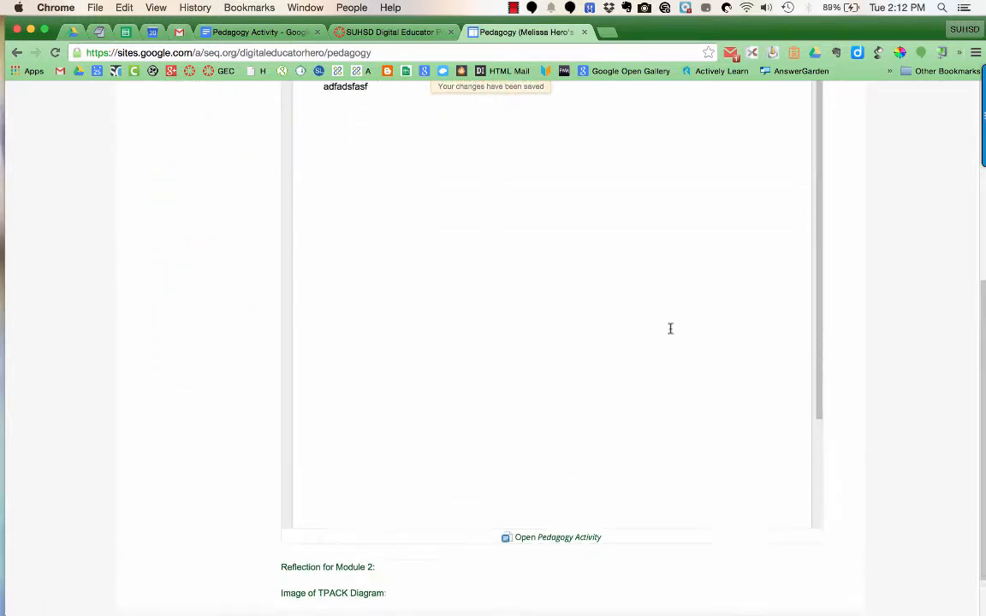
pyautogui.scroll(-5, 907, 417)
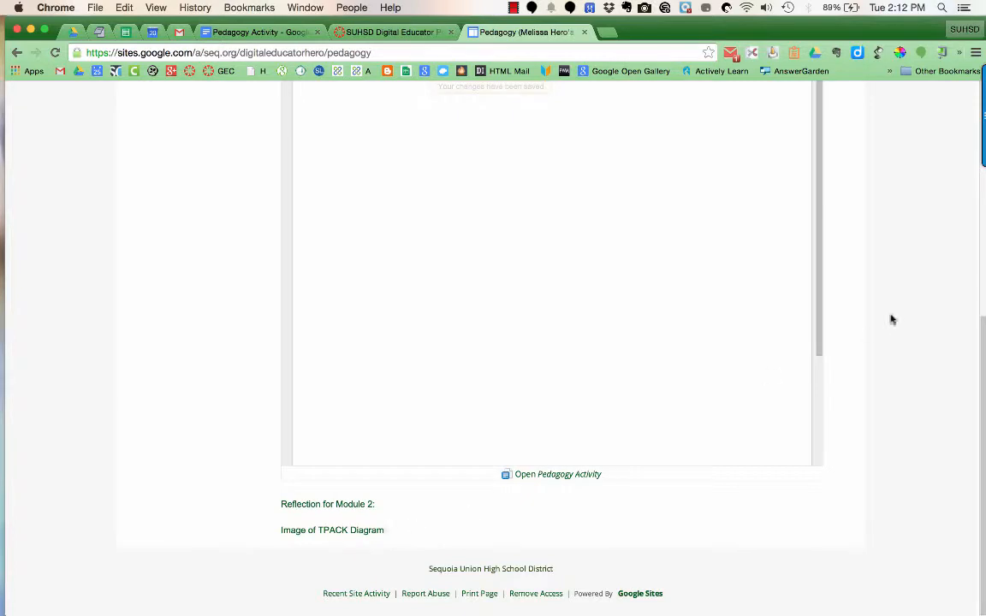
# Step: Look over the Digital Literacy & Citizenship page and the Curation & Creation page of the portfolio site
pyautogui.scroll(10, 890, 319)
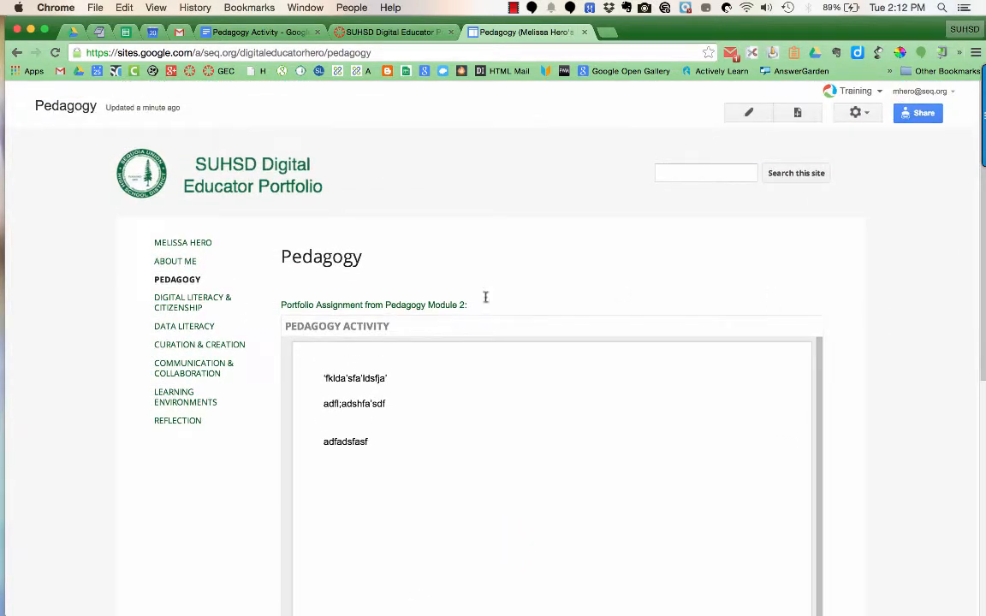
pyautogui.click(179, 306)
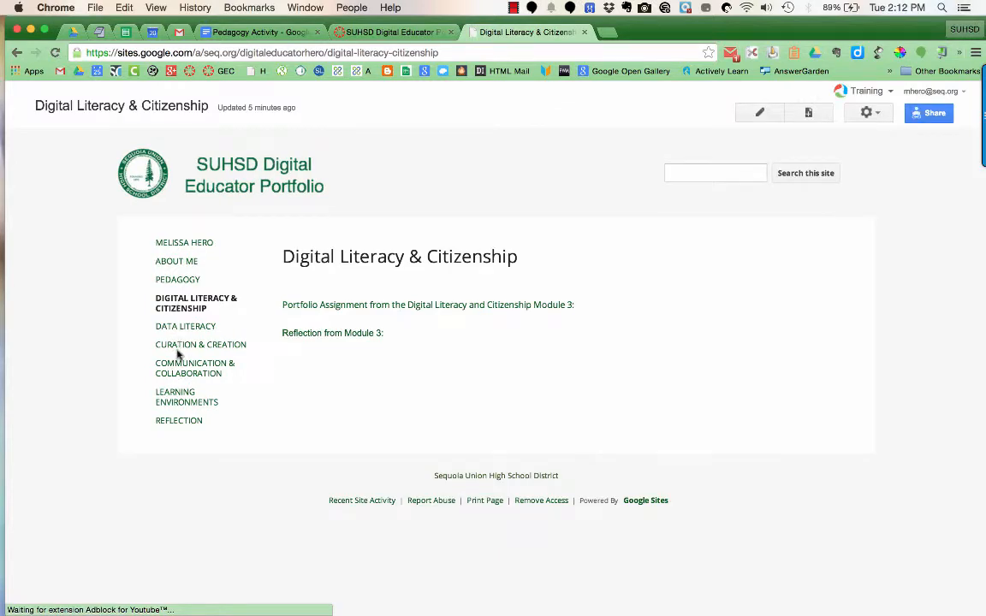
pyautogui.click(177, 346)
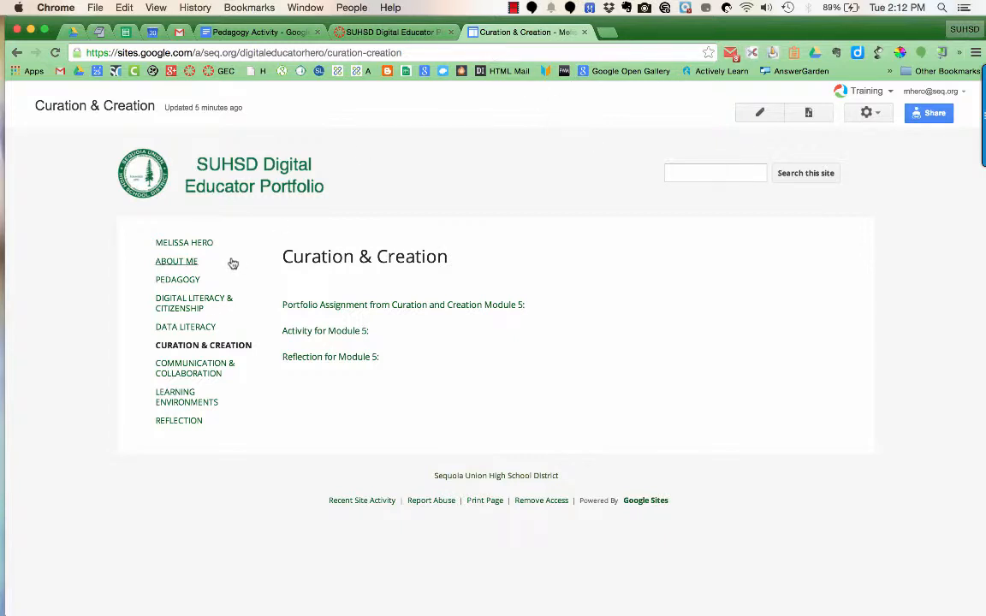
# Step: Copy the Curation & Creation page's address, switch to Canvas, and submit it as the website URL for the SUHSD Digital Educator Portfolio Submission assignment
pyautogui.click(192, 52)
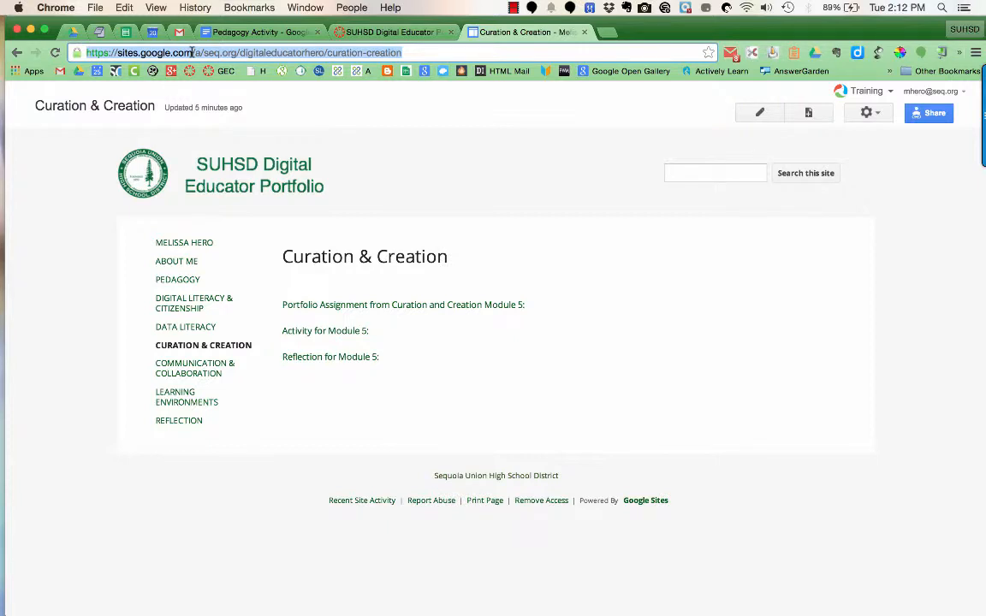
pyautogui.click(374, 31)
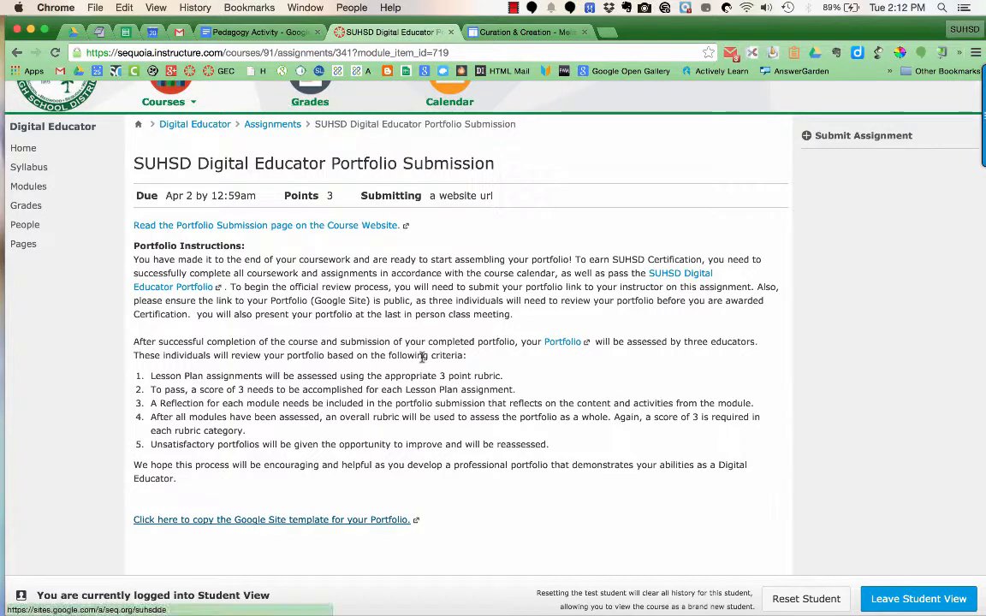
pyautogui.click(835, 138)
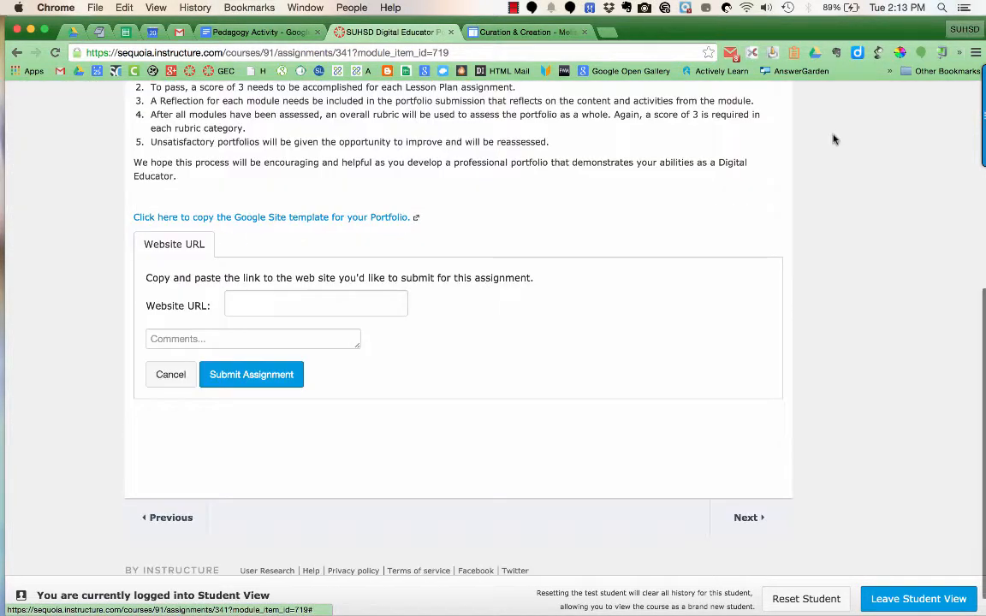
pyautogui.click(341, 306)
pyautogui.press('super+v')
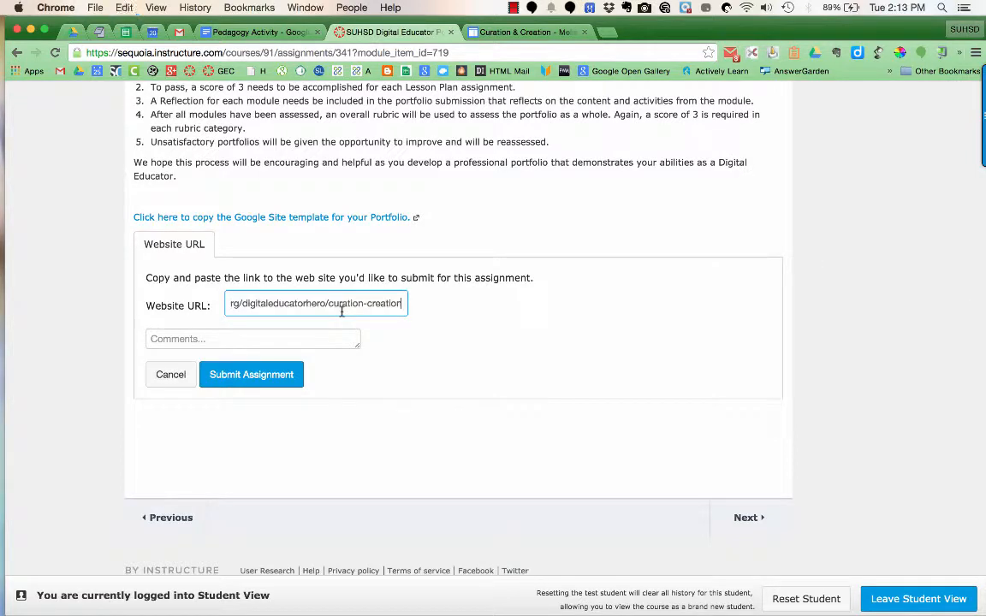
pyautogui.click(246, 382)
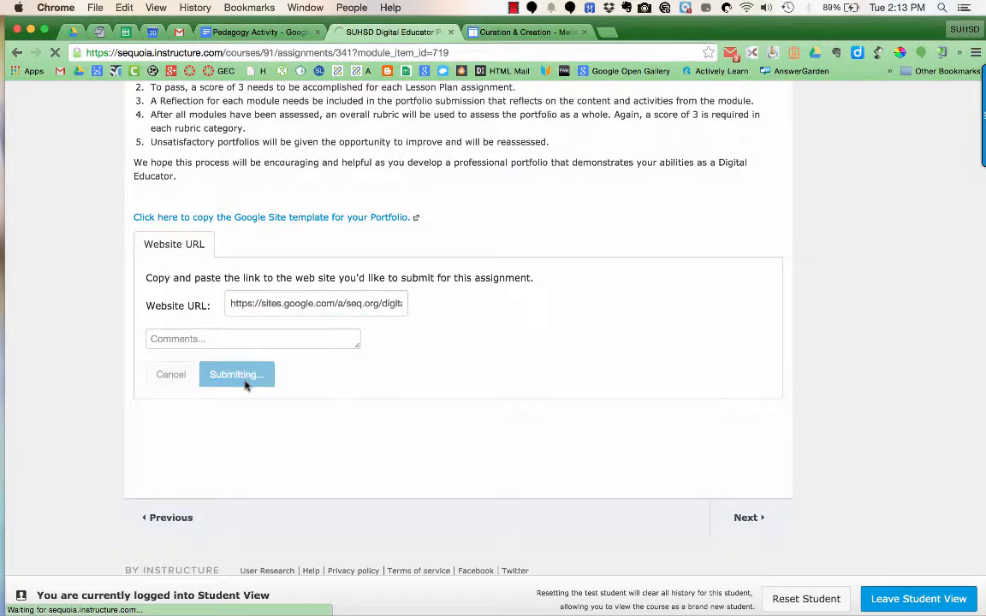